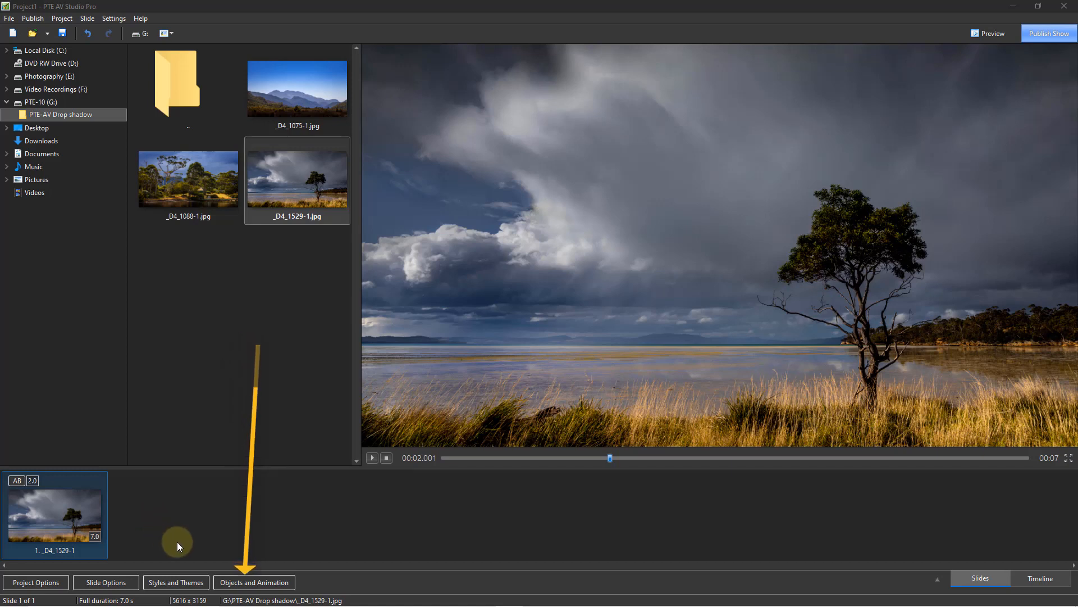
- Open the slide's object editor, pan the image horizontally off the slide to inspect the background, reset the pan to 0 and close the editor
click(246, 584)
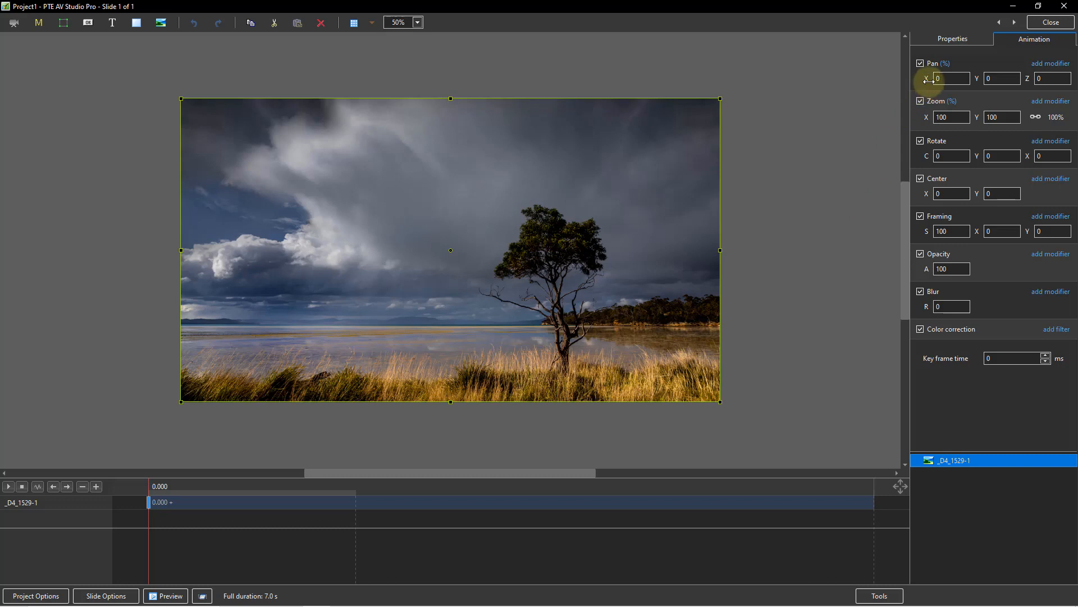
drag(928, 78, 824, 109)
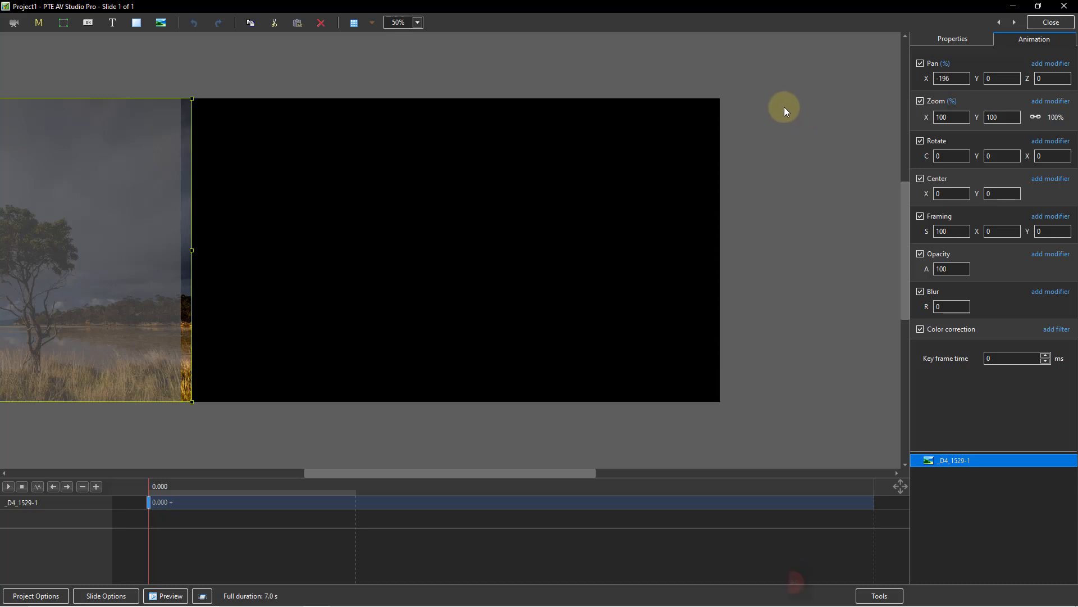
double_click(926, 78)
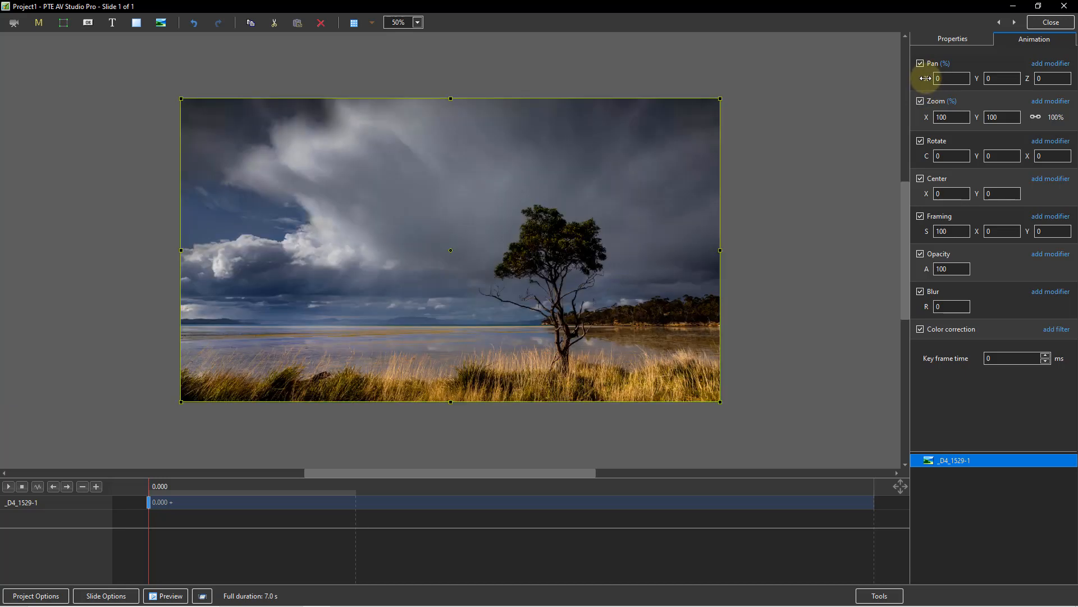
click(1037, 24)
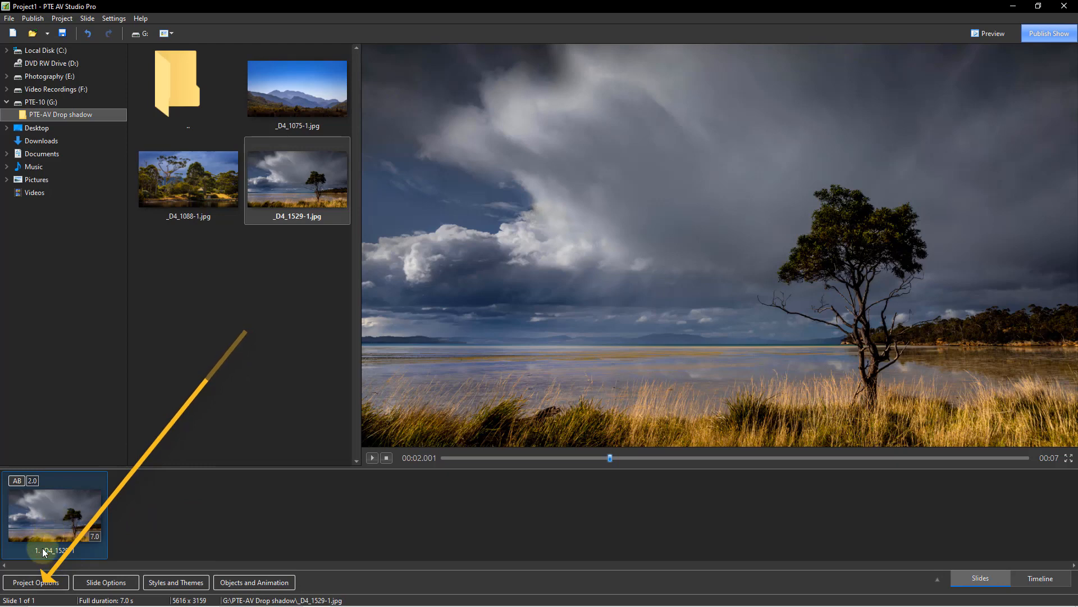
- Set the project's default solid background color to white (FFFFFF)
click(39, 583)
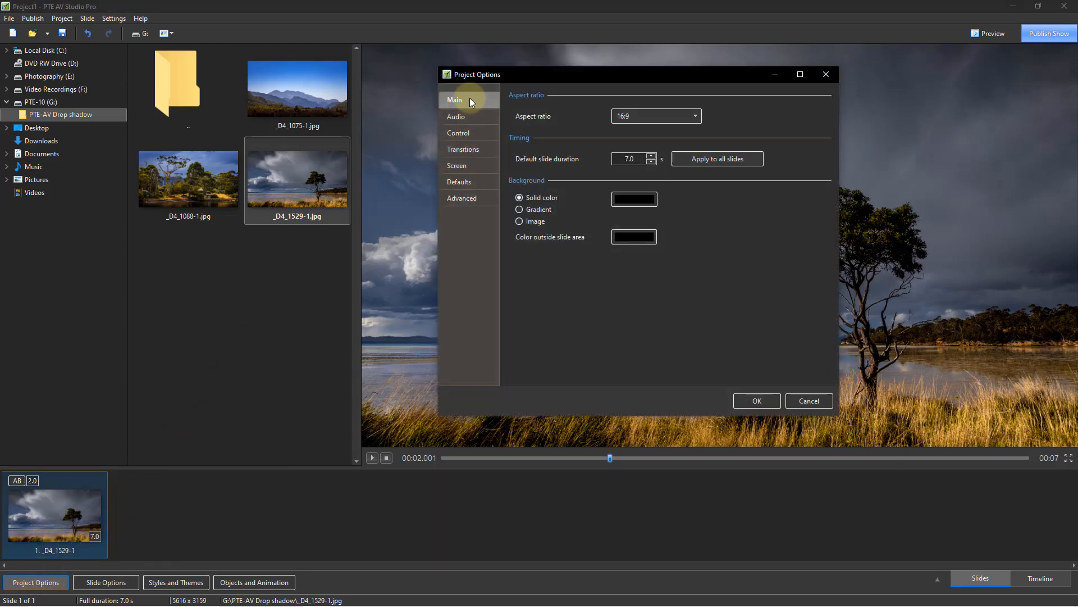
click(631, 200)
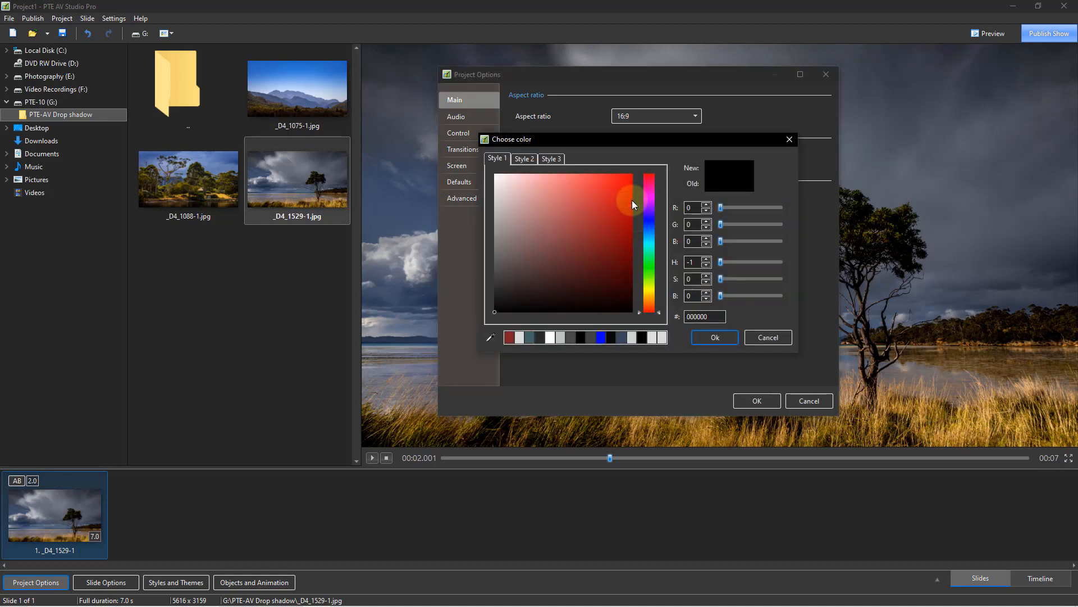
click(495, 176)
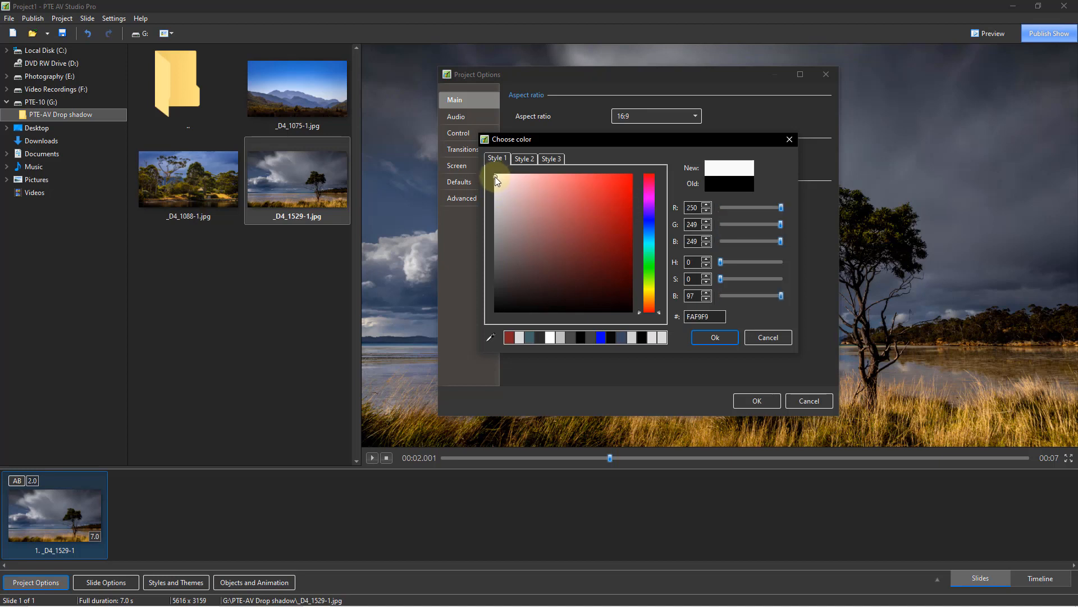
click(550, 337)
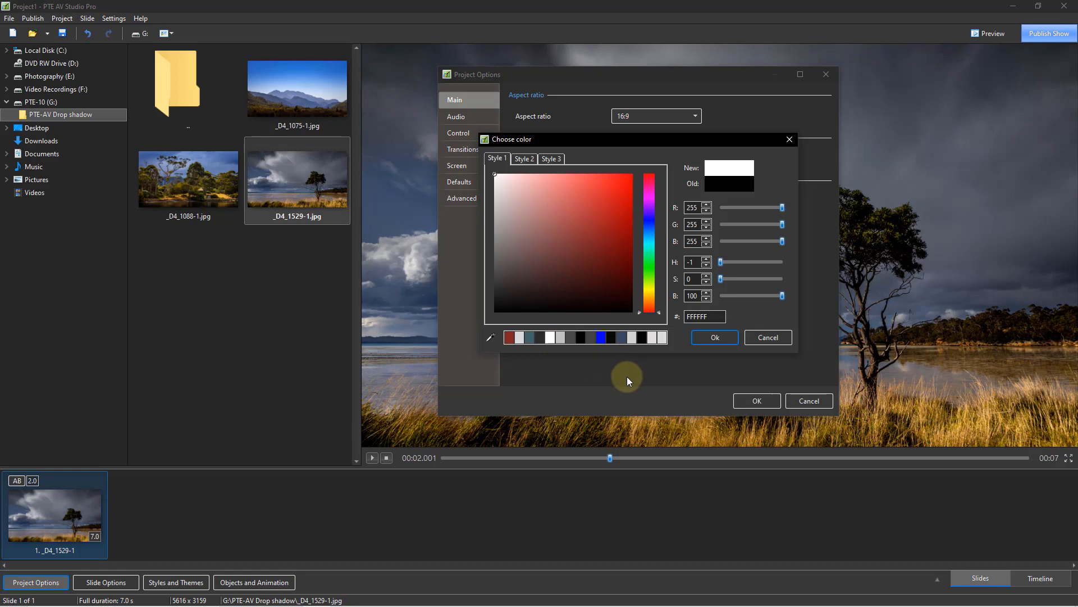
click(714, 338)
click(756, 400)
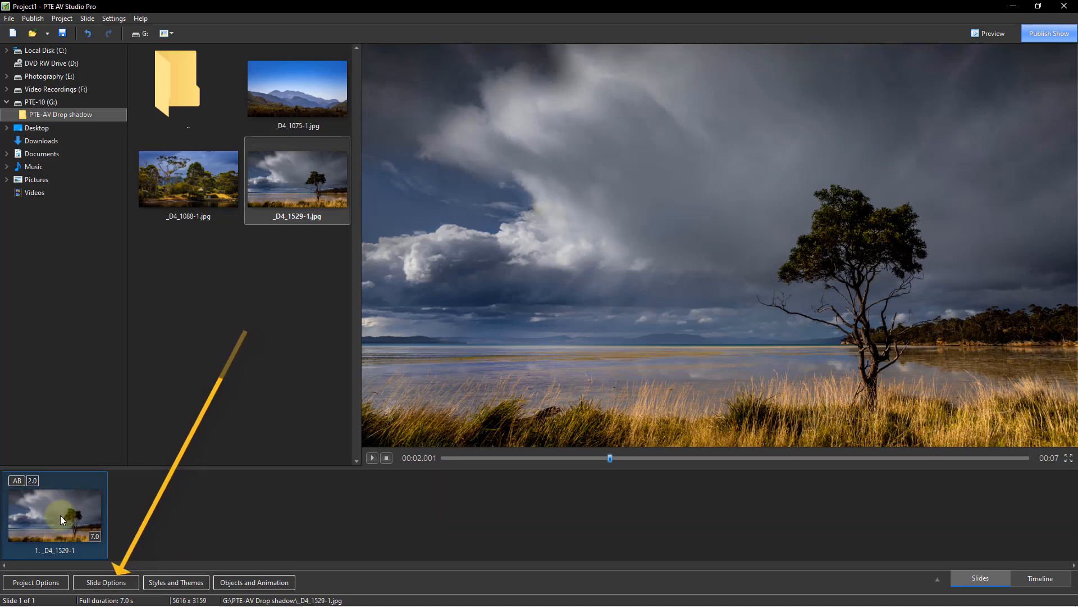
click(106, 582)
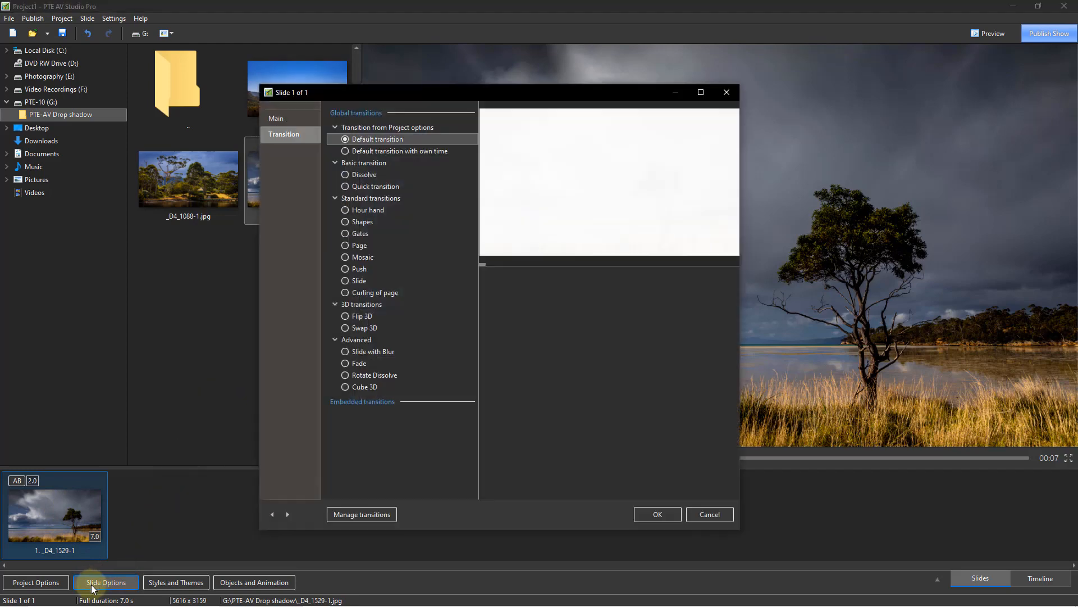
click(276, 119)
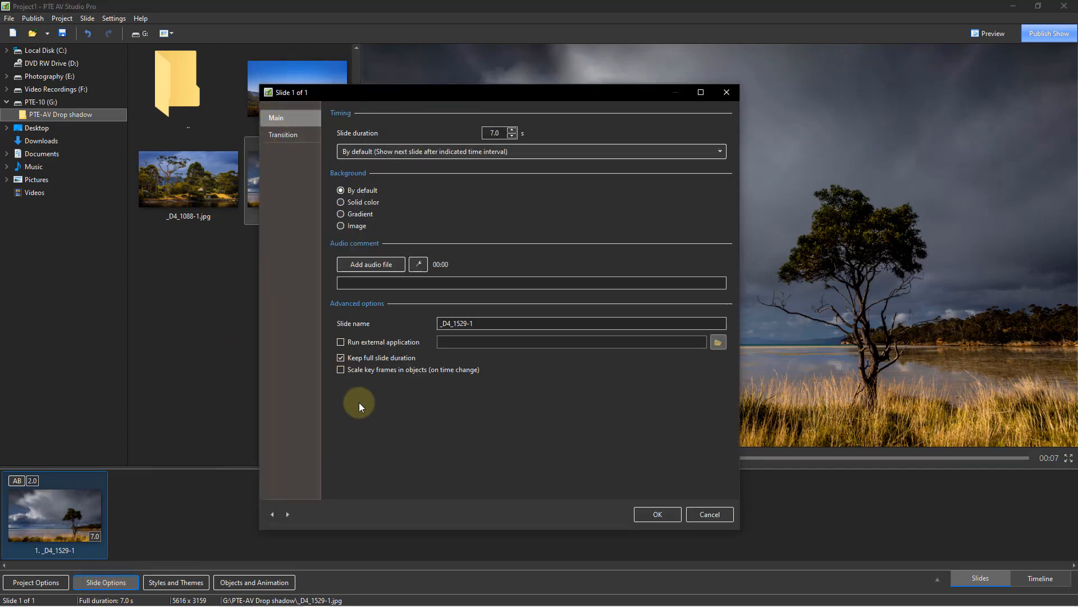
click(341, 203)
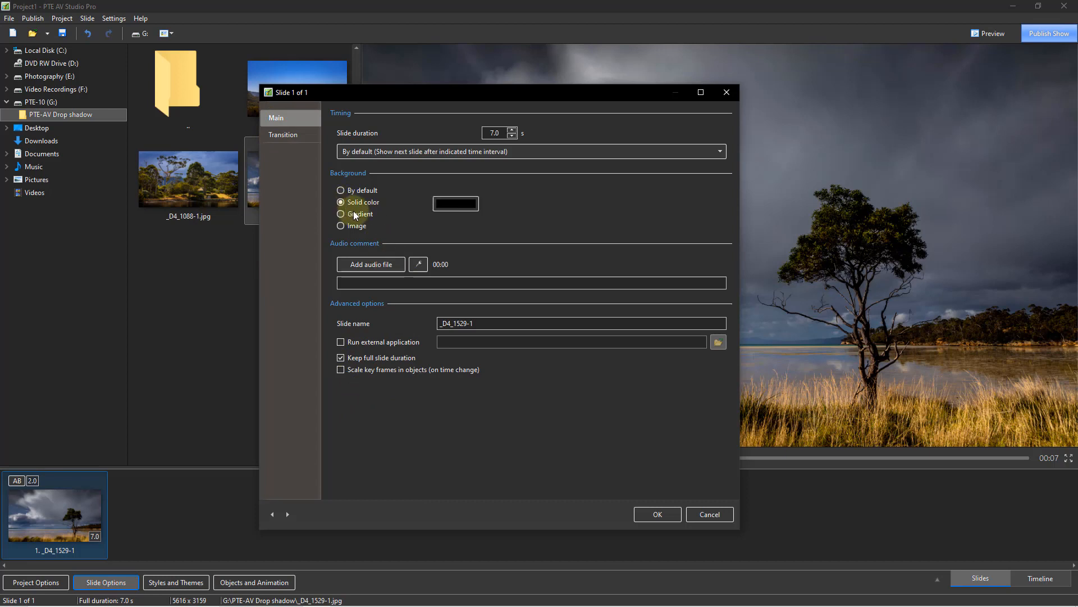
click(451, 205)
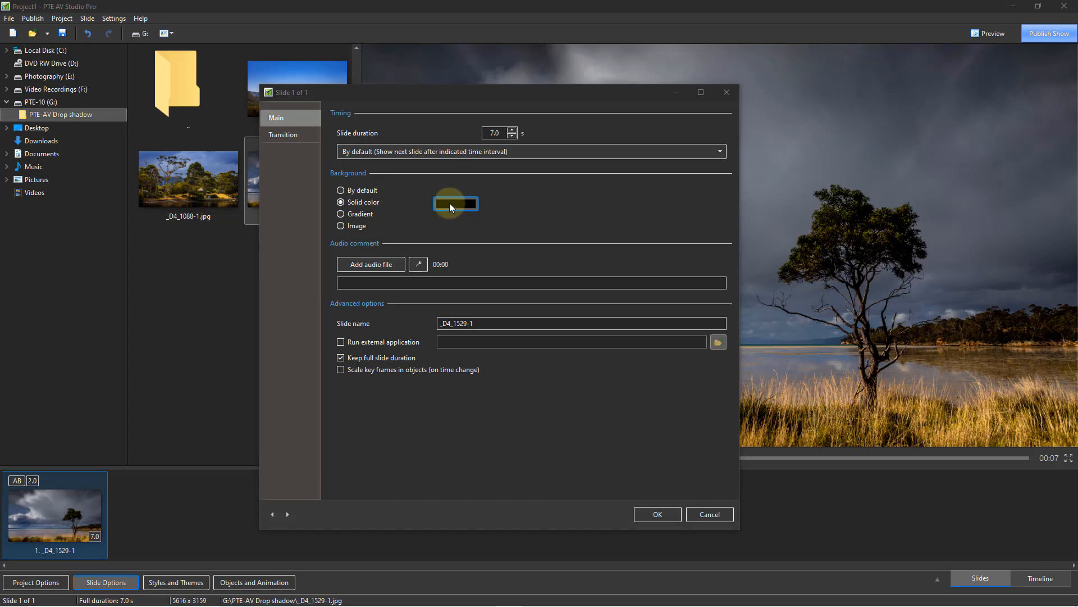
click(702, 514)
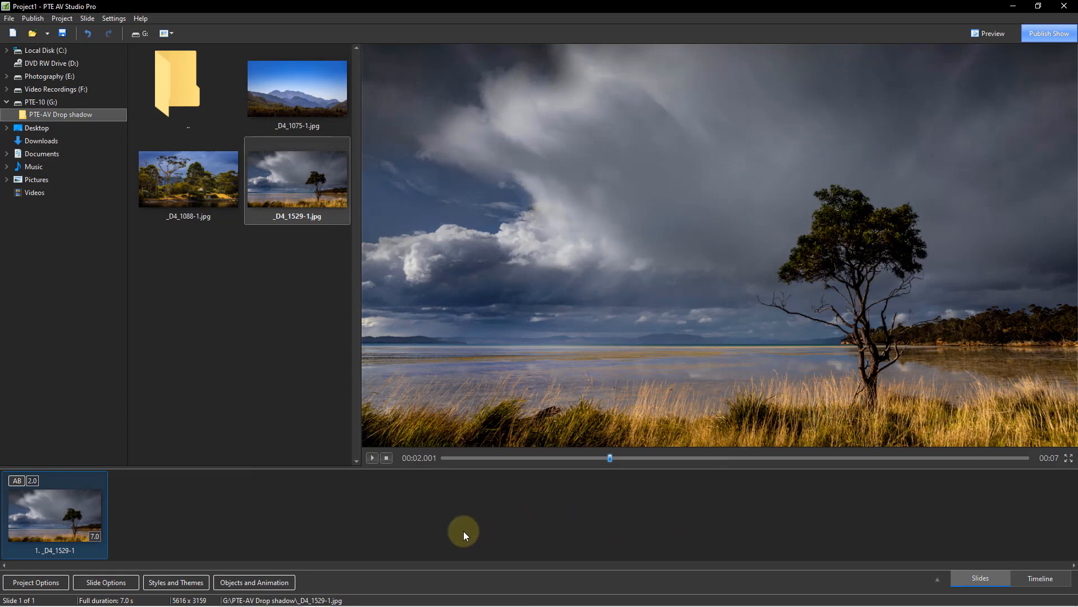
- Open the slide's object editor, pan the image horizontally off the slide to check the background color, and reset the pan to 0
click(254, 581)
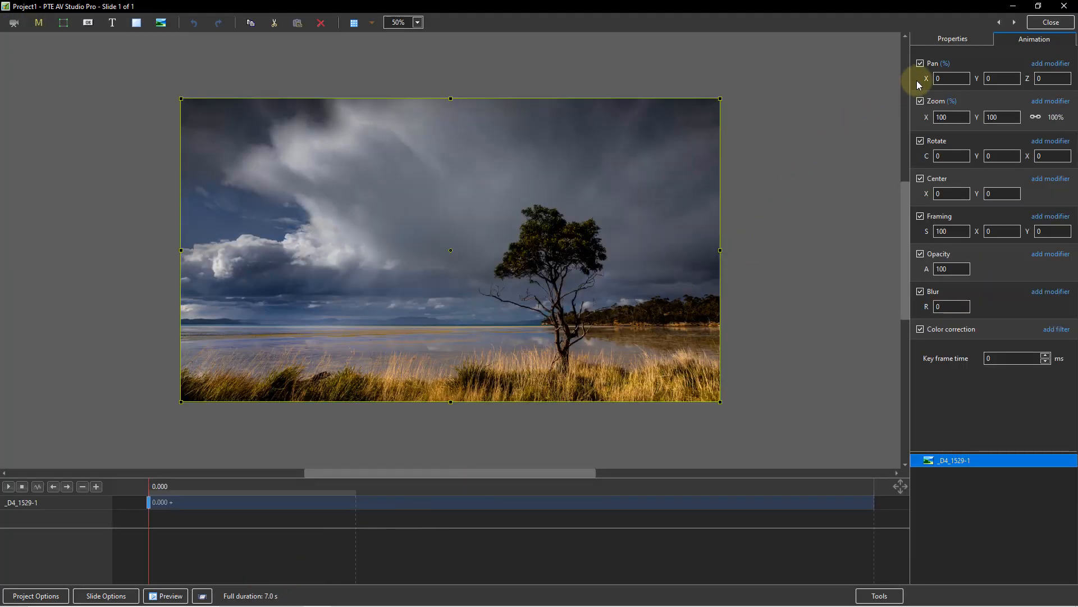
drag(920, 79, 813, 103)
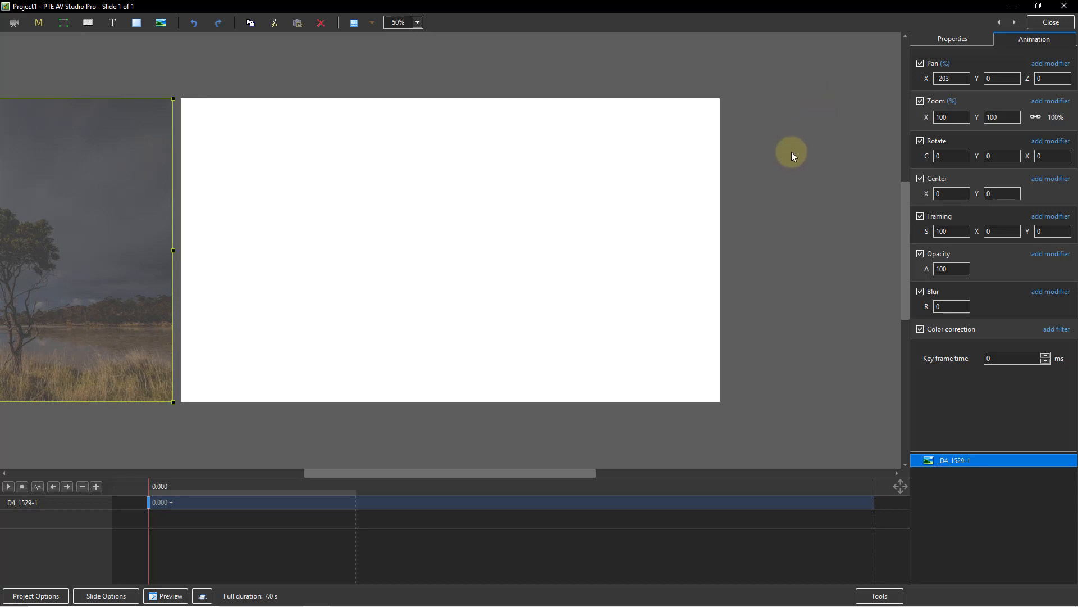
double_click(926, 79)
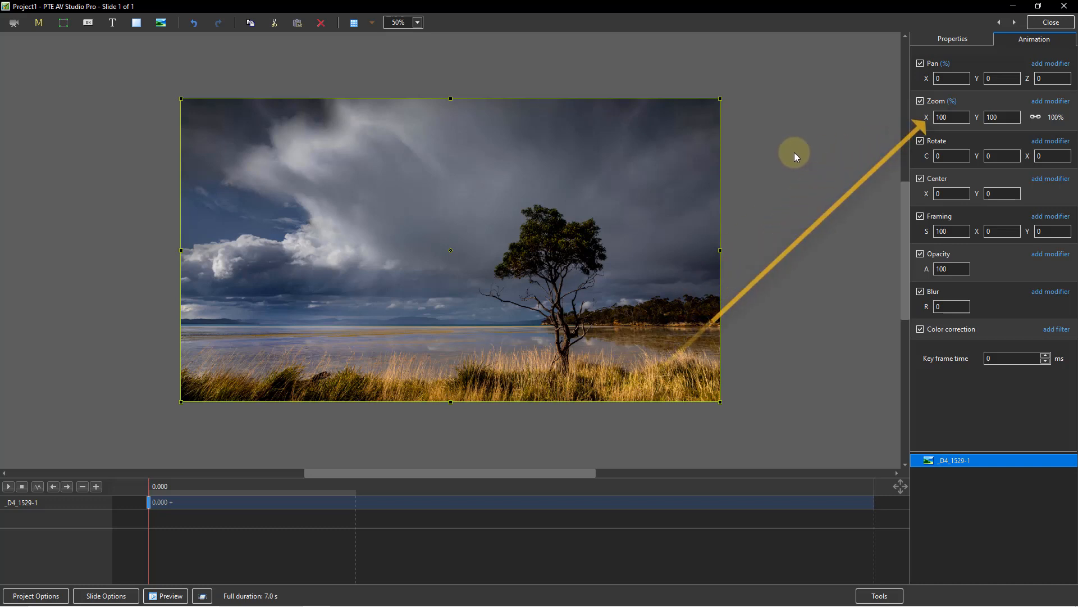
- Scale the image down on the slide by setting its zoom to 85% on both axes
click(948, 117)
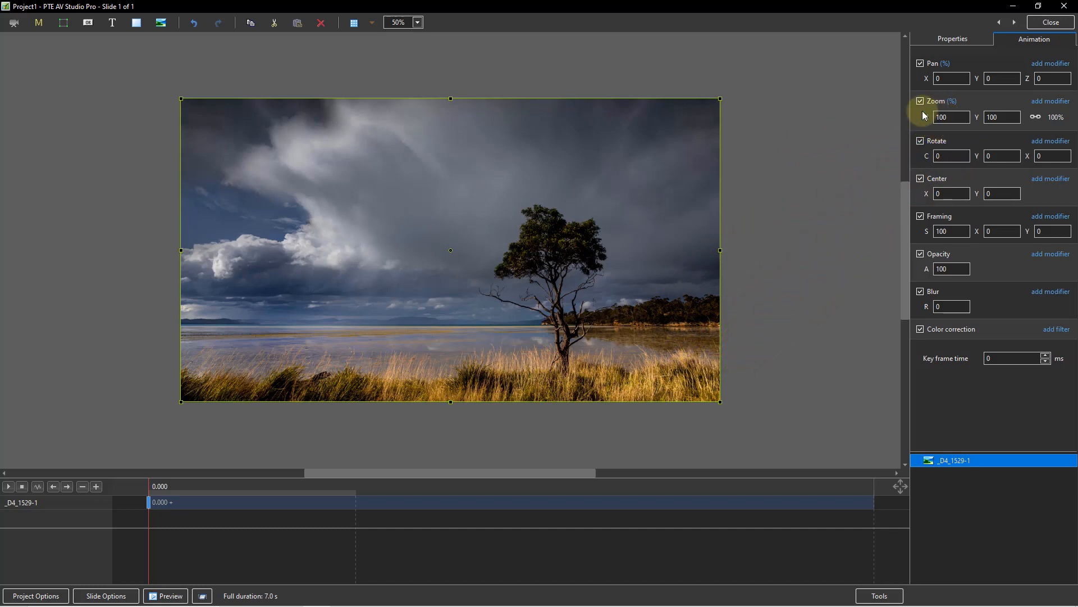
double_click(946, 116)
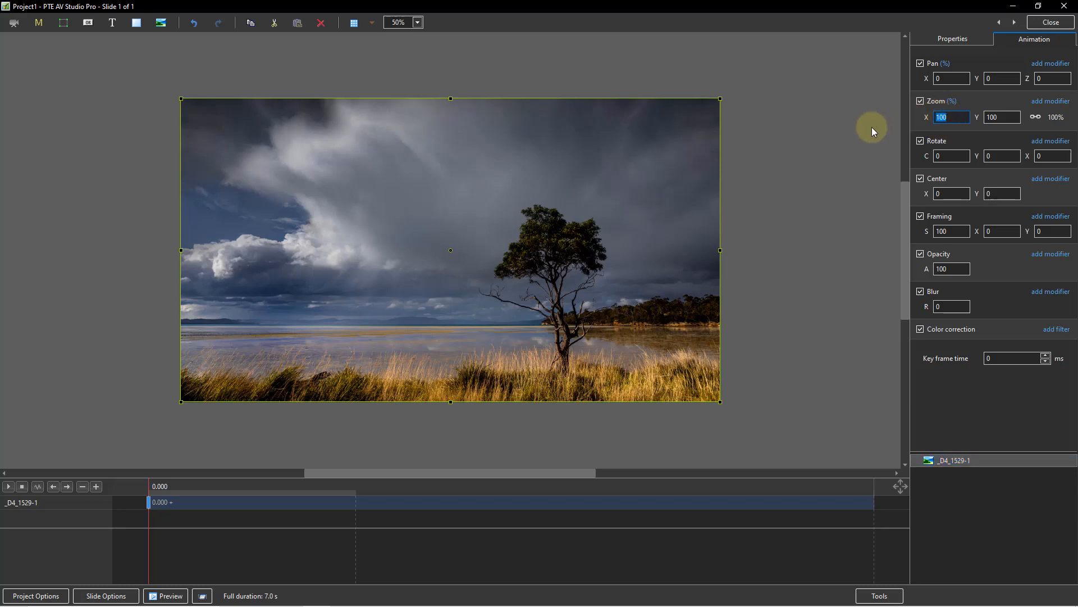
text(85)
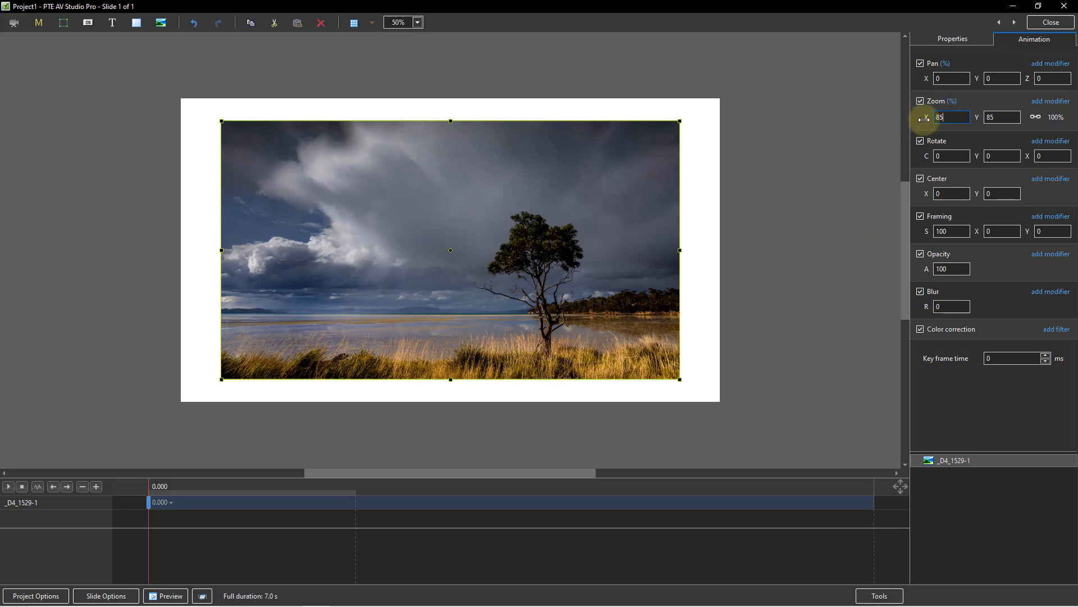
mouse_move(926, 117)
mouse_down()
mouse_move(898, 116)
mouse_move(929, 117)
mouse_up()
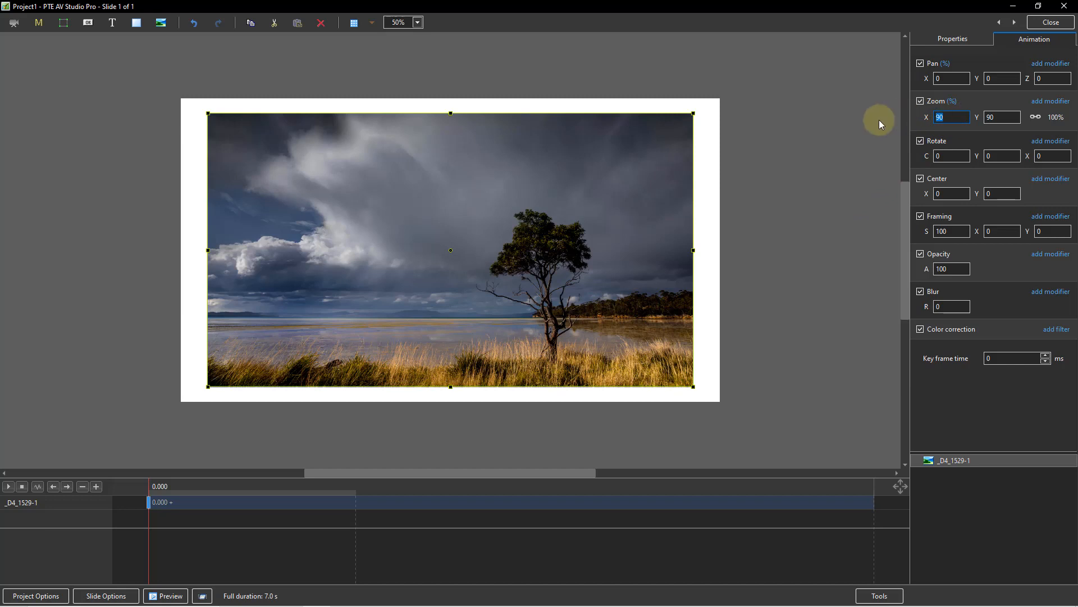
text(85)
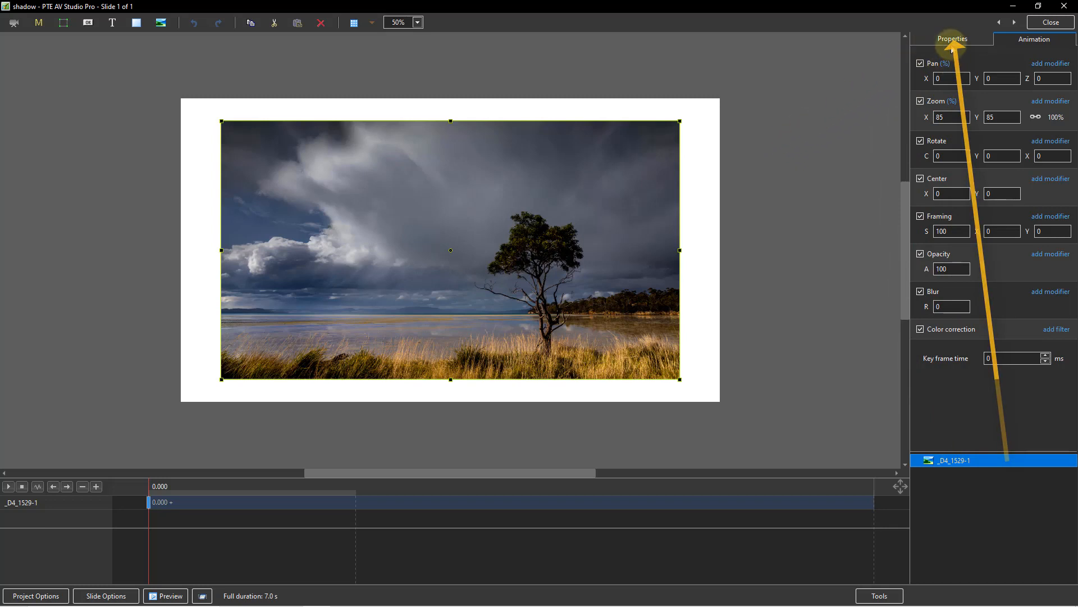
- Rename the picture object to "Image"
click(950, 39)
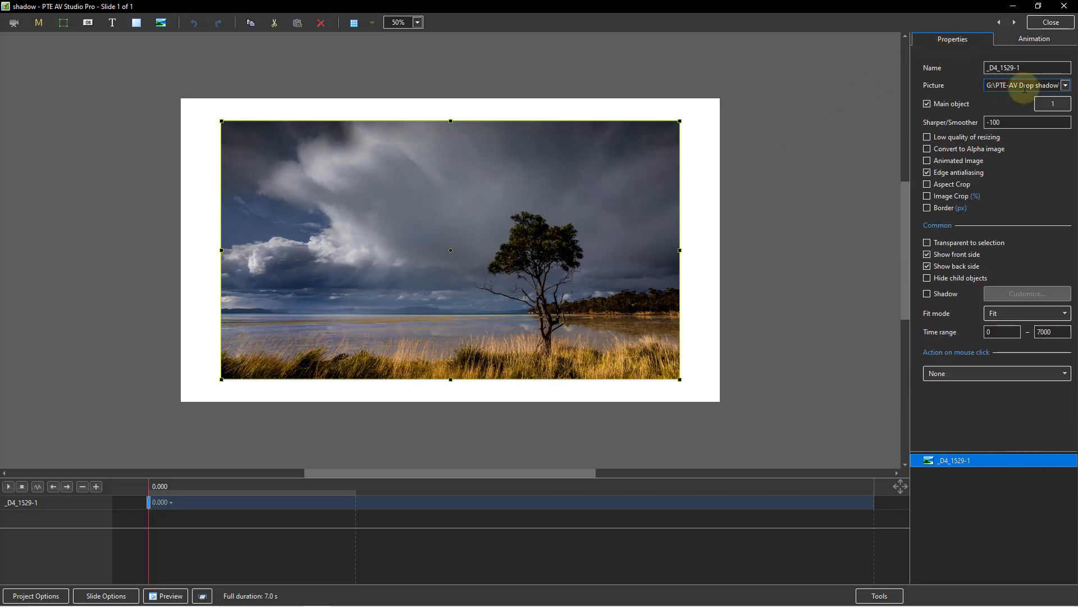
double_click(1021, 67)
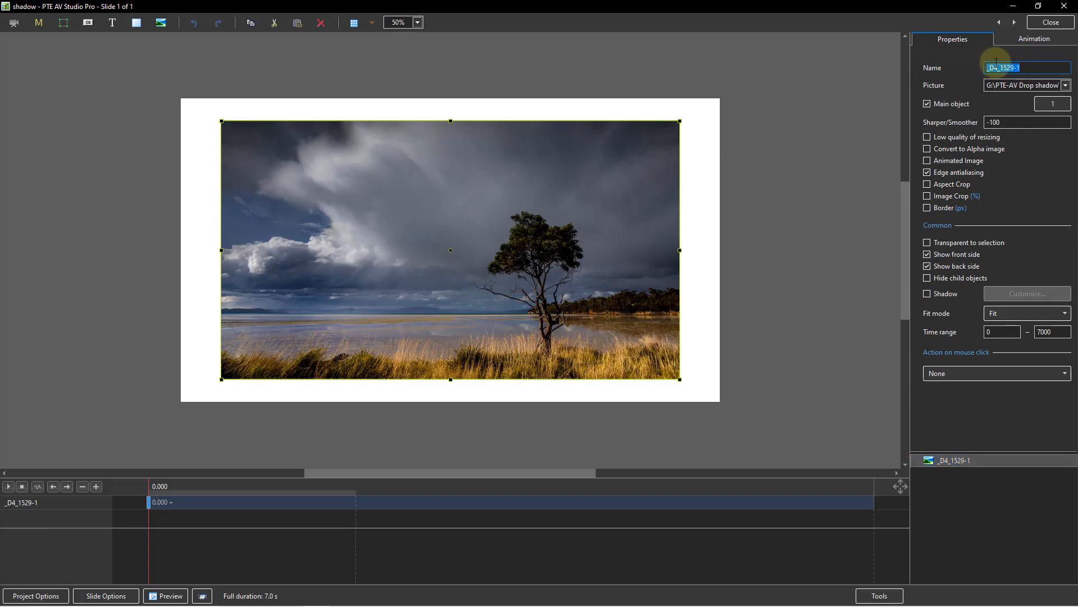
text(Image)
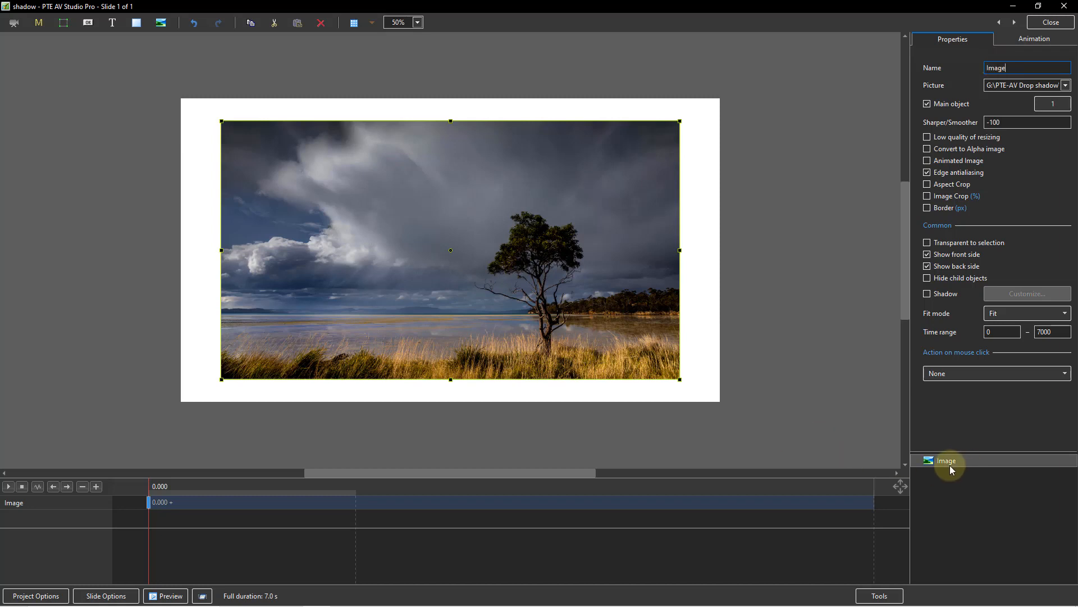
click(980, 461)
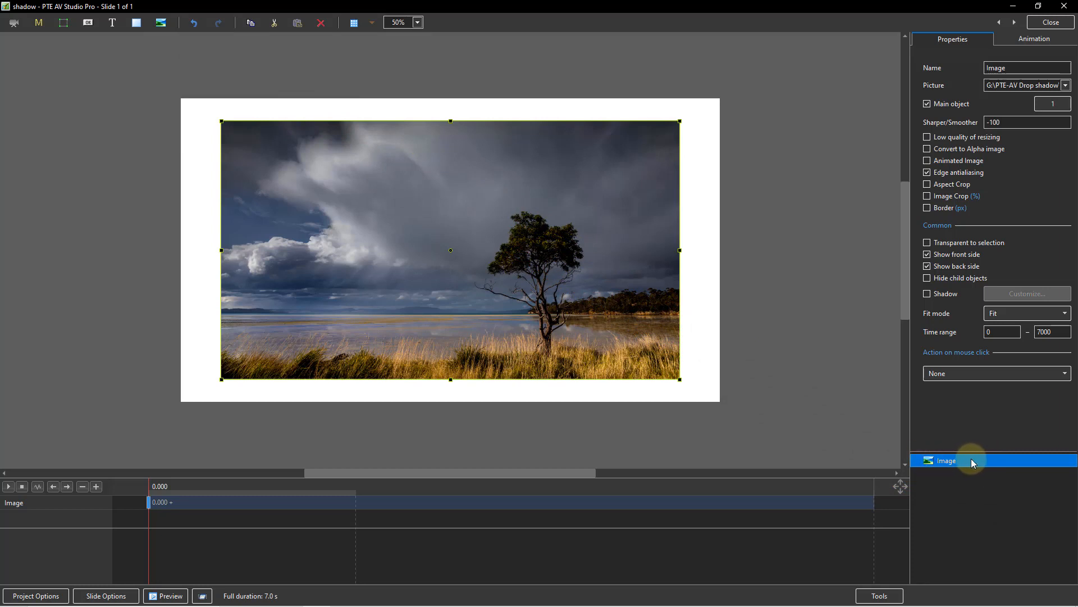
- Try adding a rectangle as a child of the Image object, and delete that rectangle
right_click(973, 461)
mouse_move(988, 466)
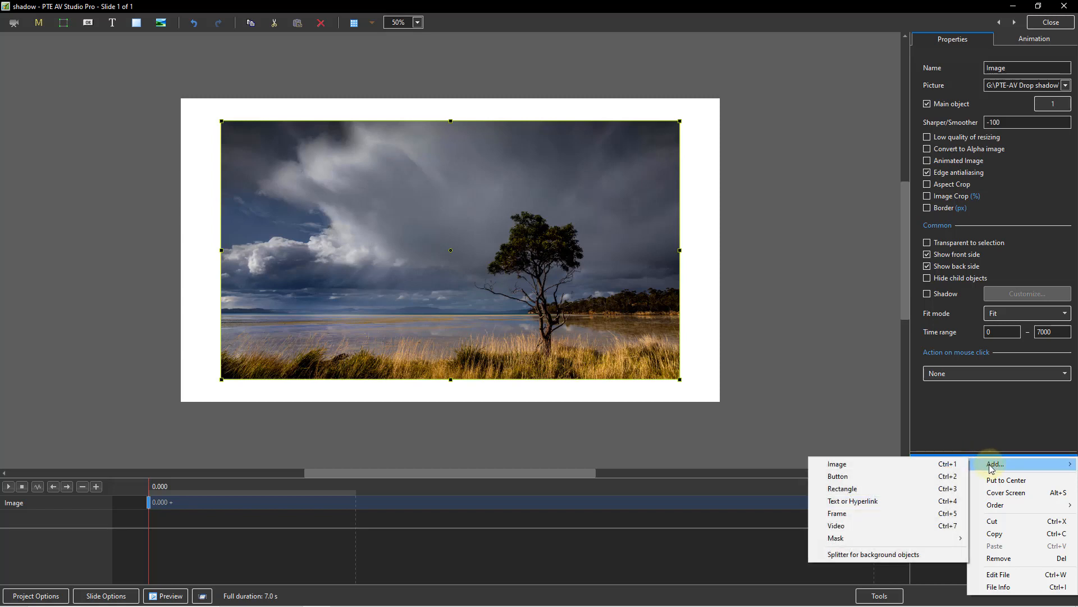
click(848, 491)
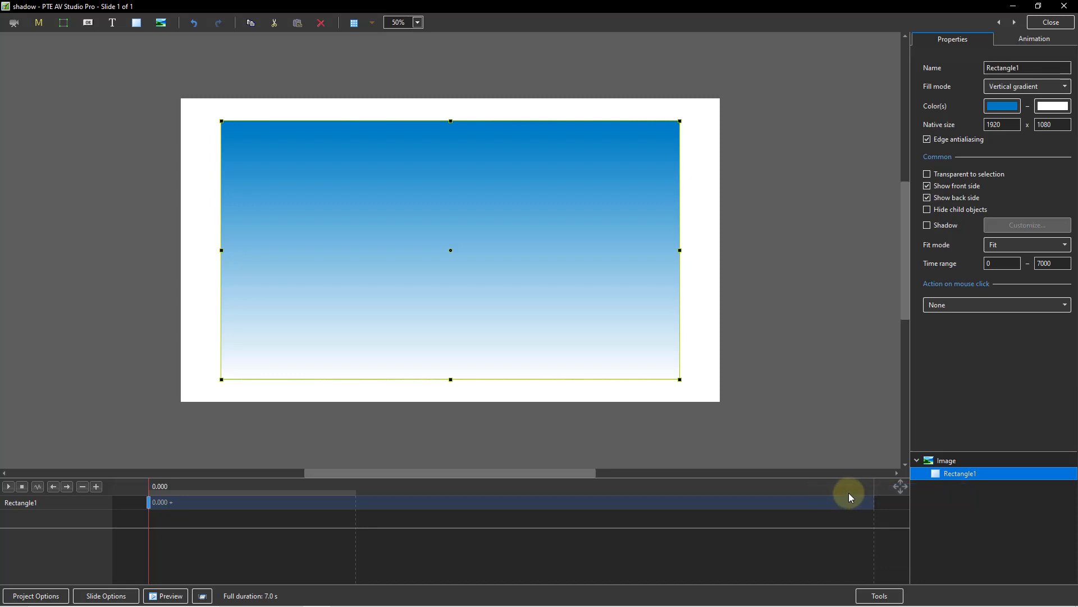
click(955, 480)
click(948, 477)
key(Delete)
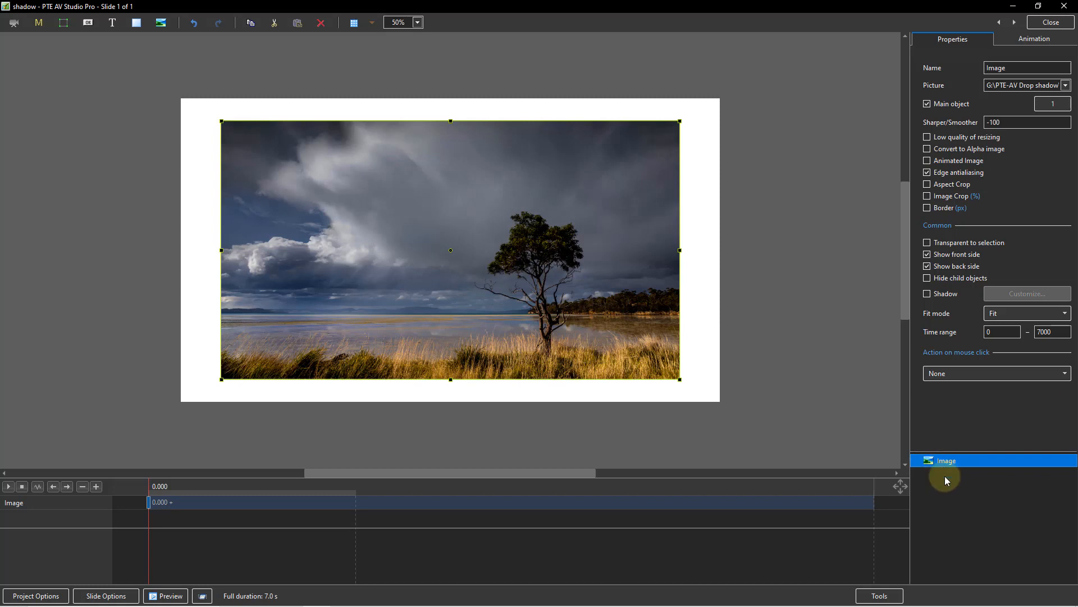
- Add a rectangle as an independent object, with nothing selected in the object list
click(943, 491)
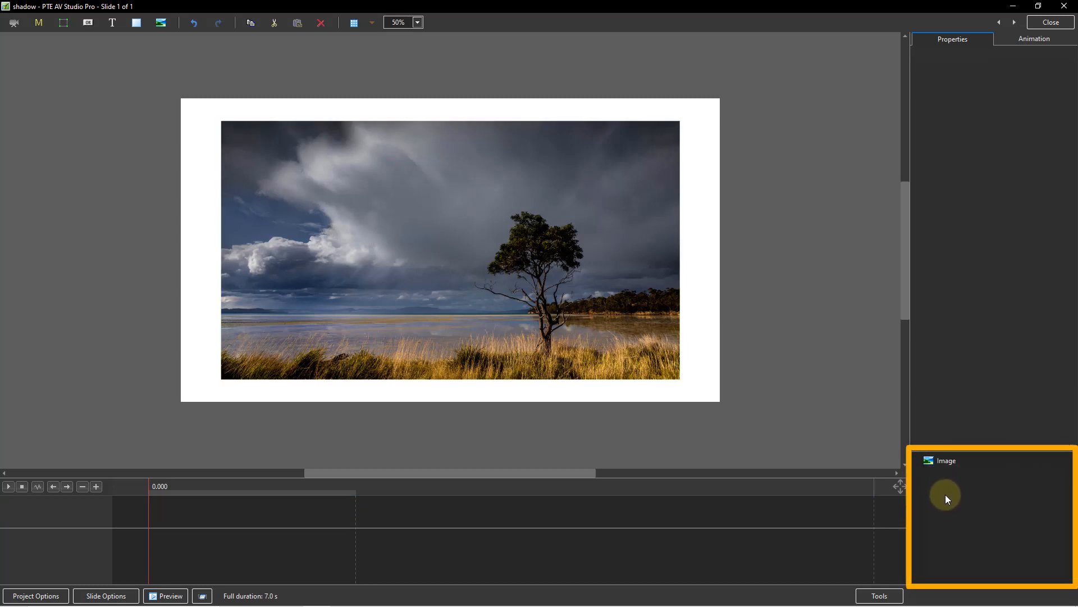
right_click(947, 497)
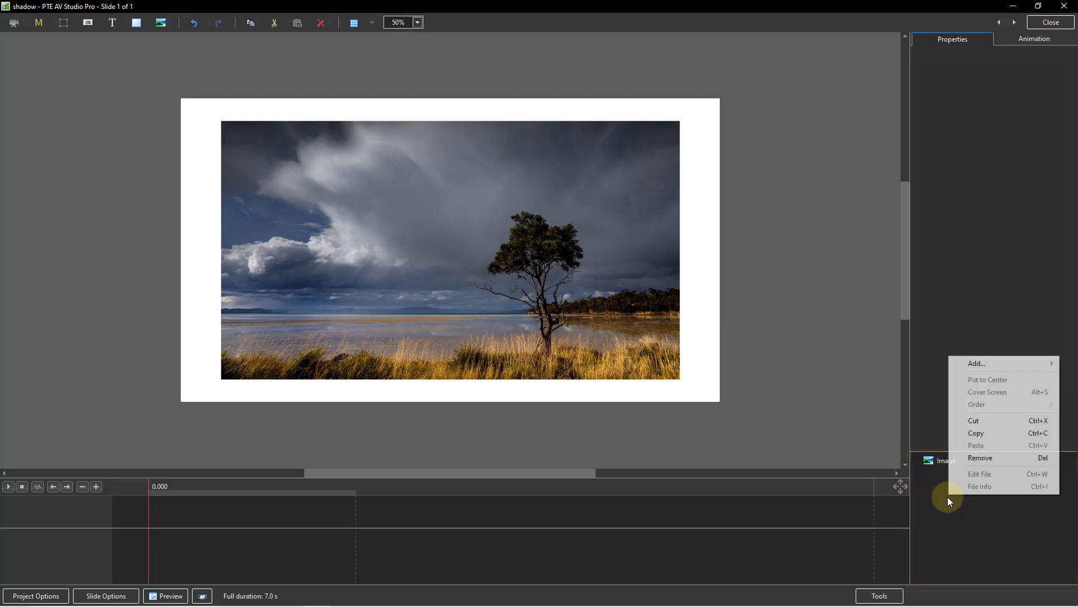
mouse_move(978, 363)
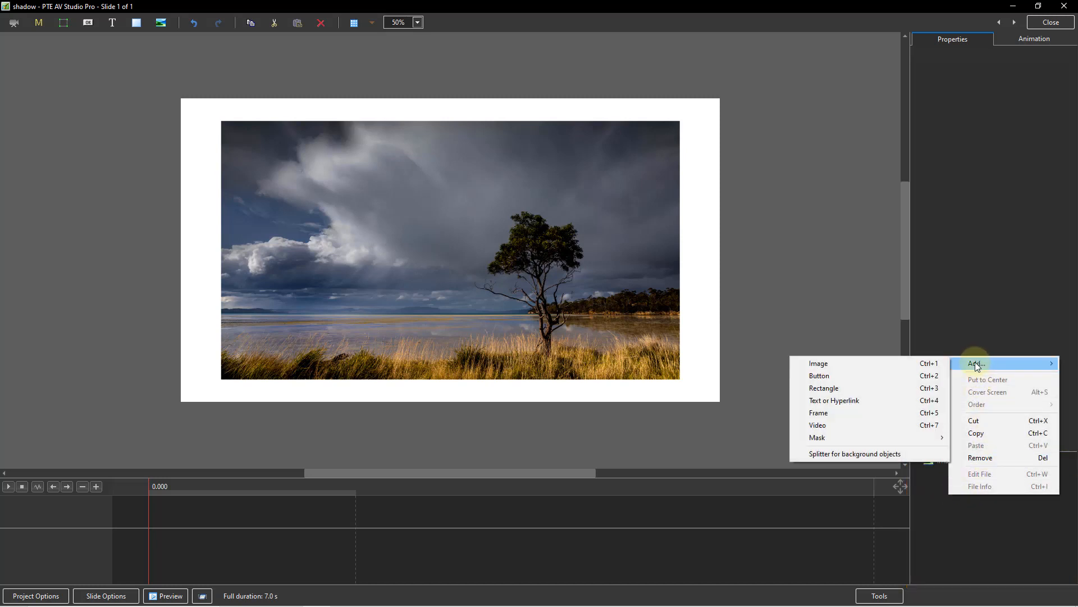
click(841, 389)
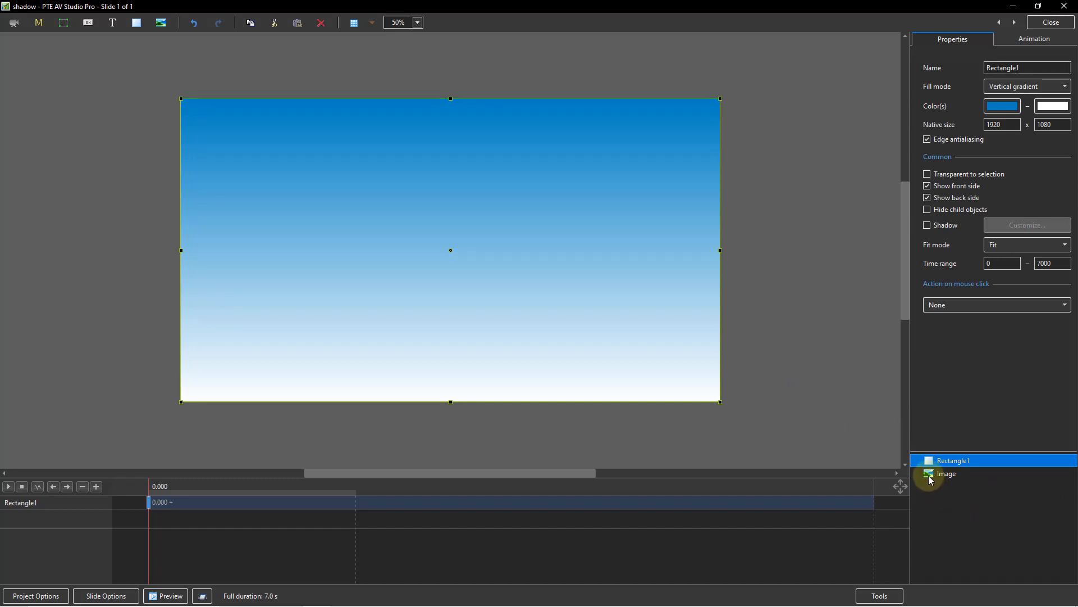
- Move the rectangle back one level in the object order so that it sits behind the Image object
right_click(959, 461)
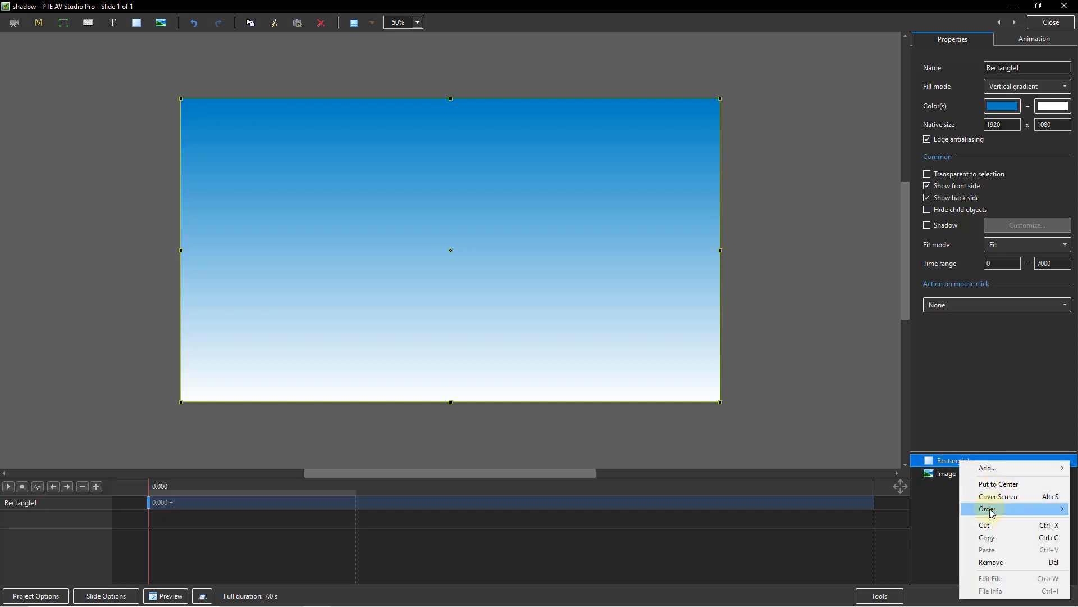
mouse_move(992, 512)
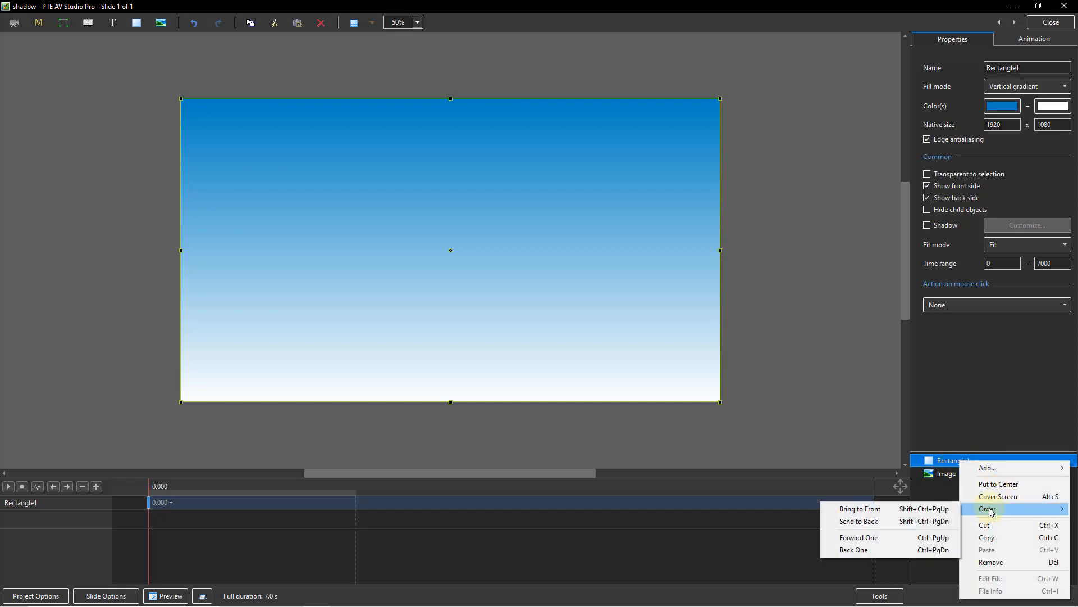
click(866, 551)
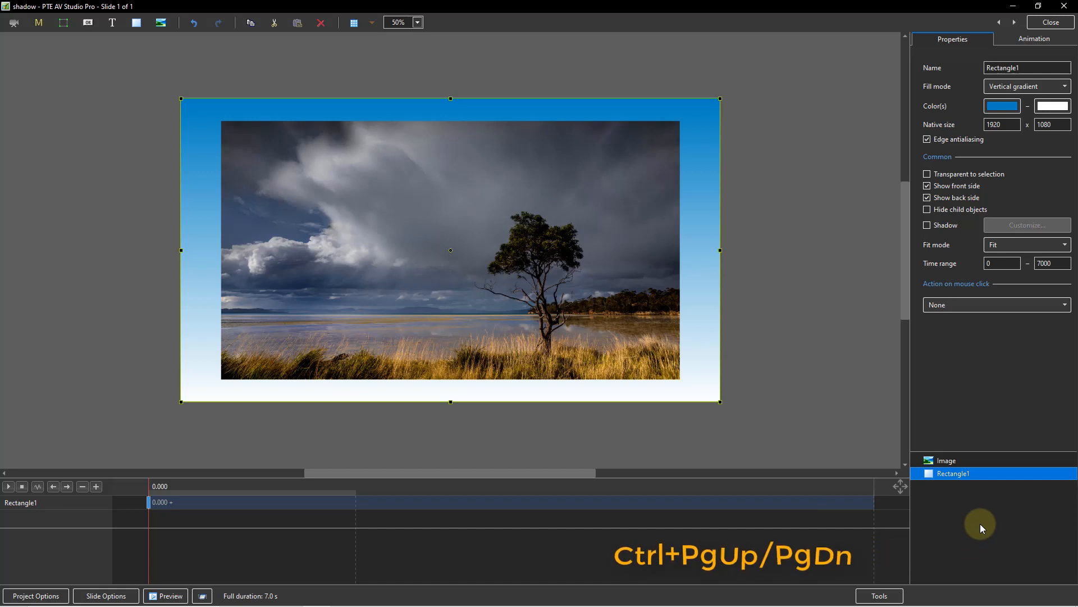
key(ctrl+Page_Up)
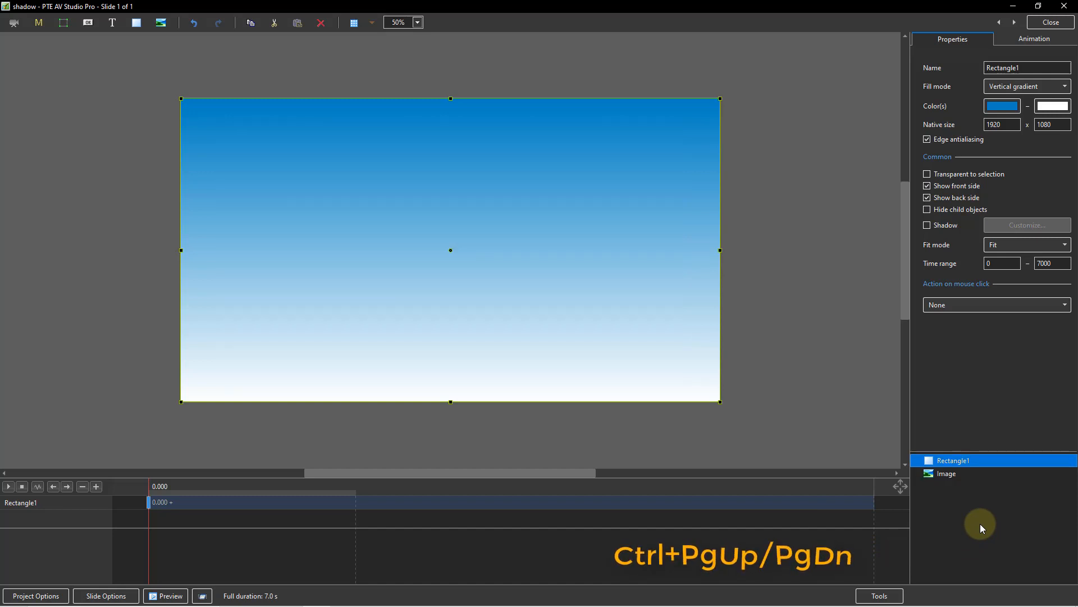
key(ctrl+Page_Down)
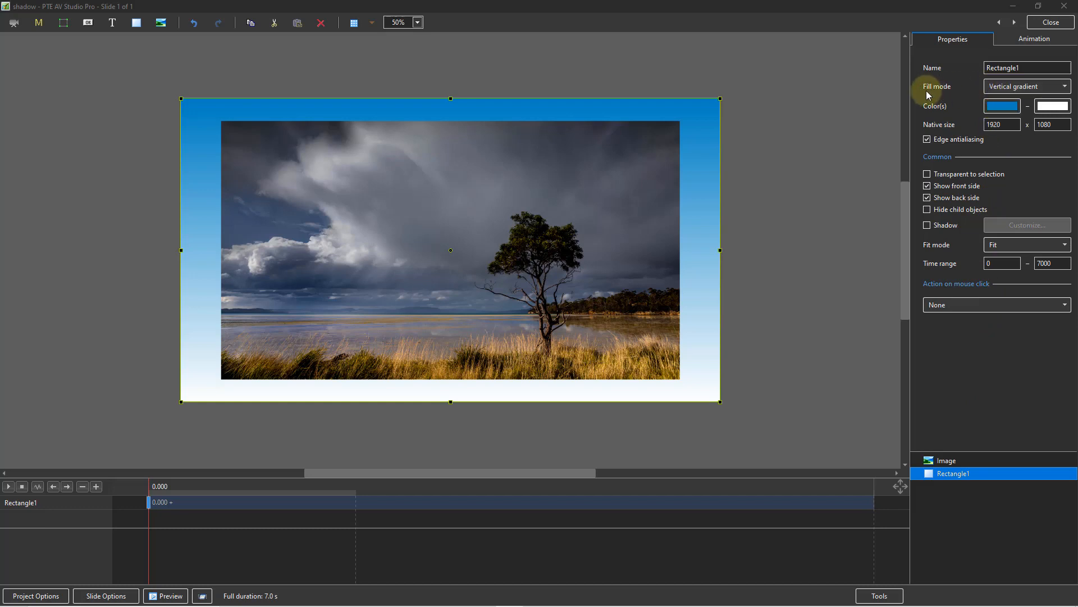
- Give the rectangle a solid near-black fill (020202) and rename it to "Shadow"
click(1054, 87)
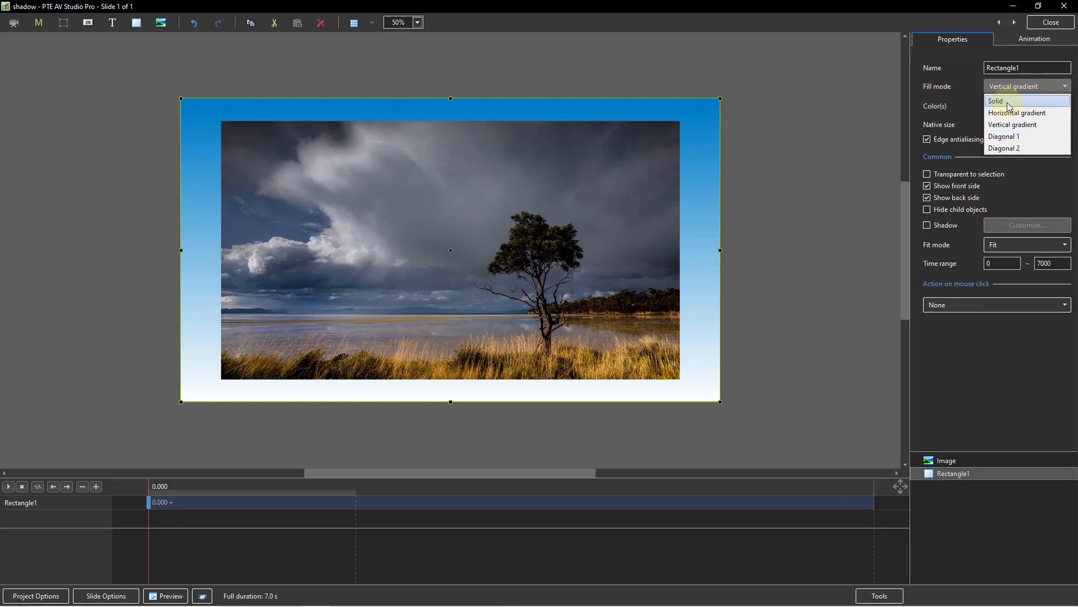
click(1006, 102)
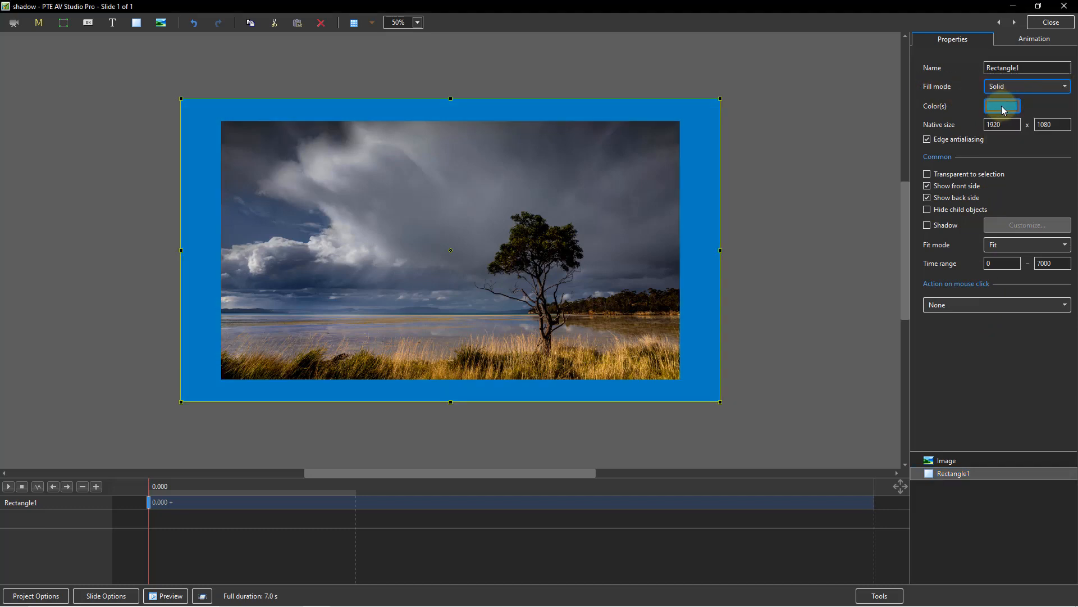
click(1003, 107)
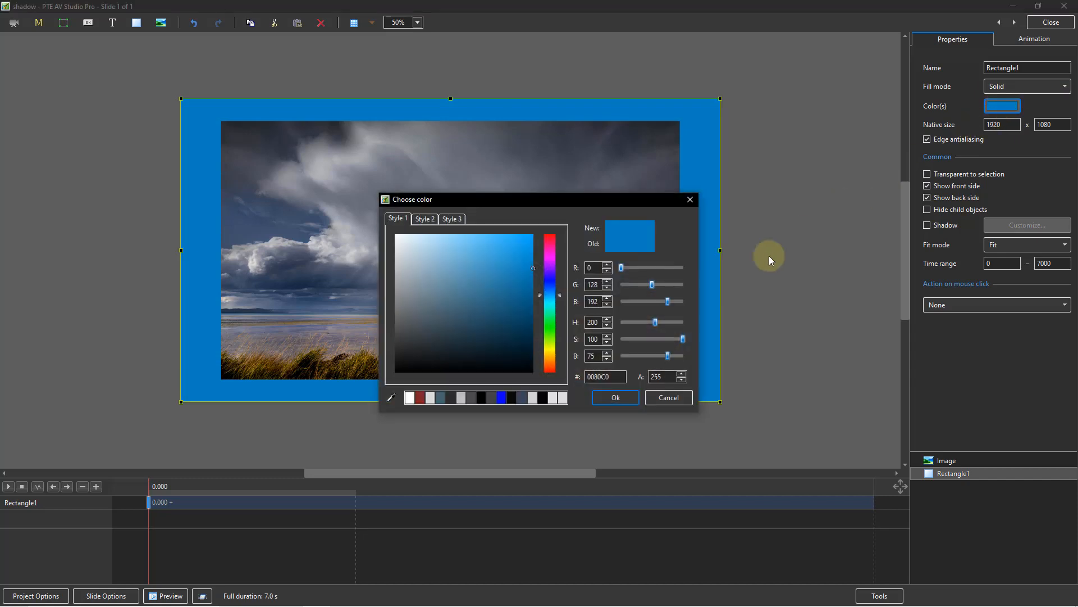
click(541, 397)
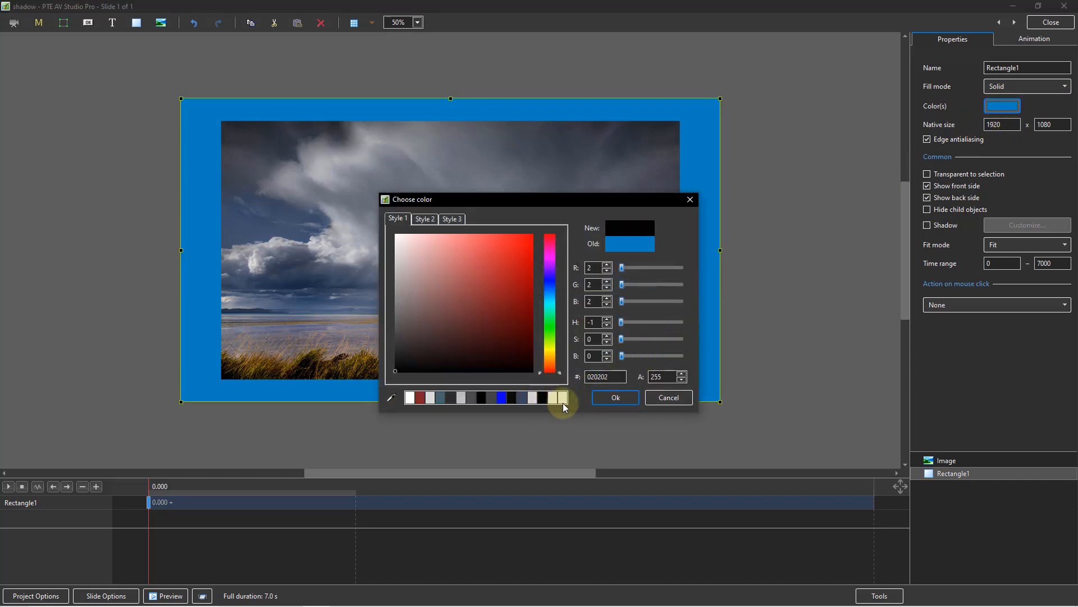
click(612, 398)
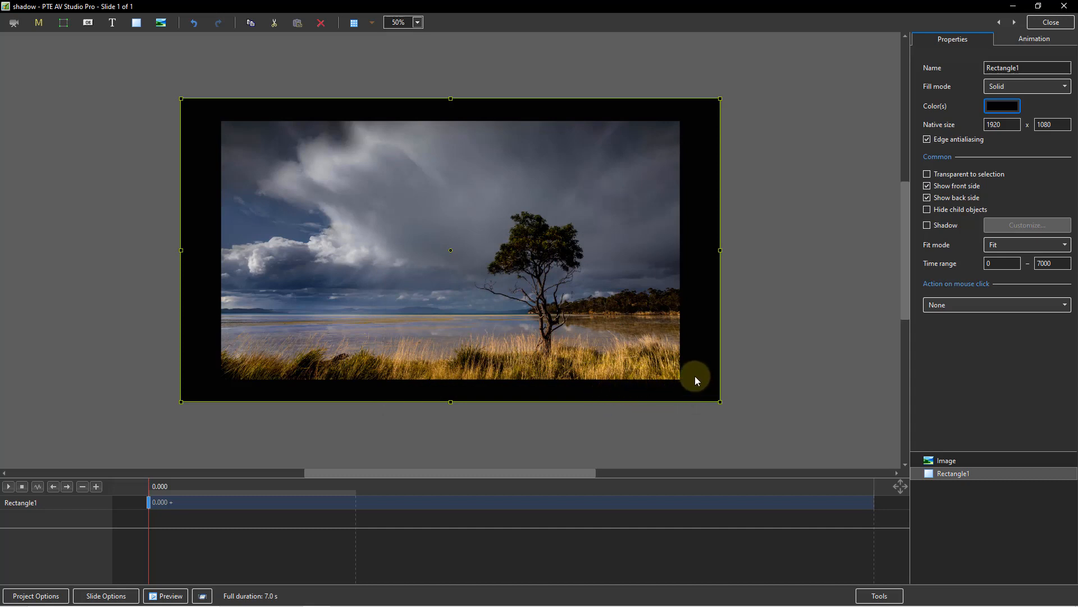
drag(1015, 68, 980, 67)
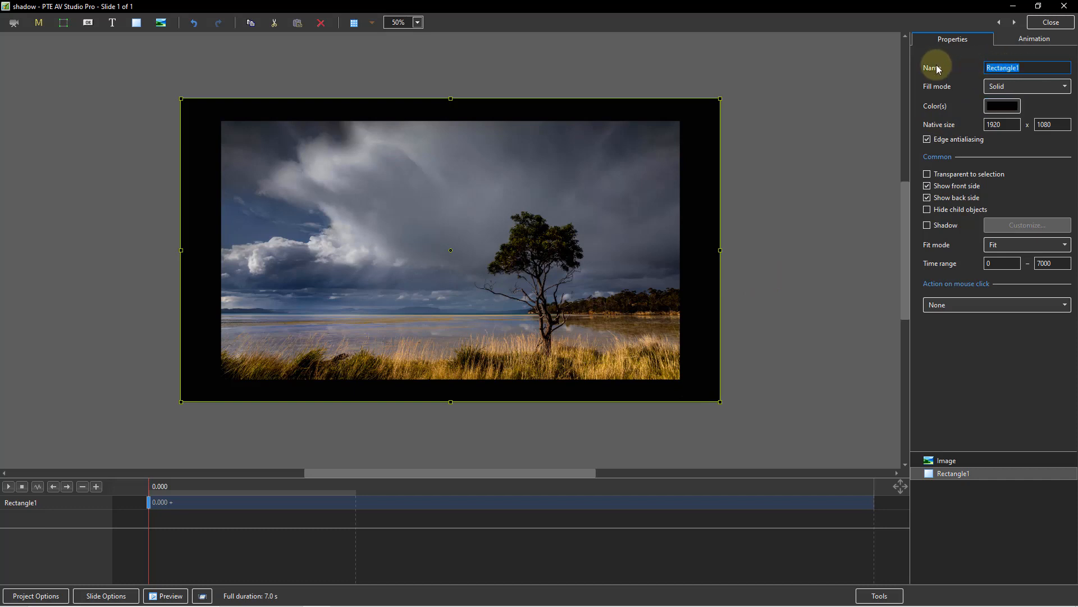
text(Shadow)
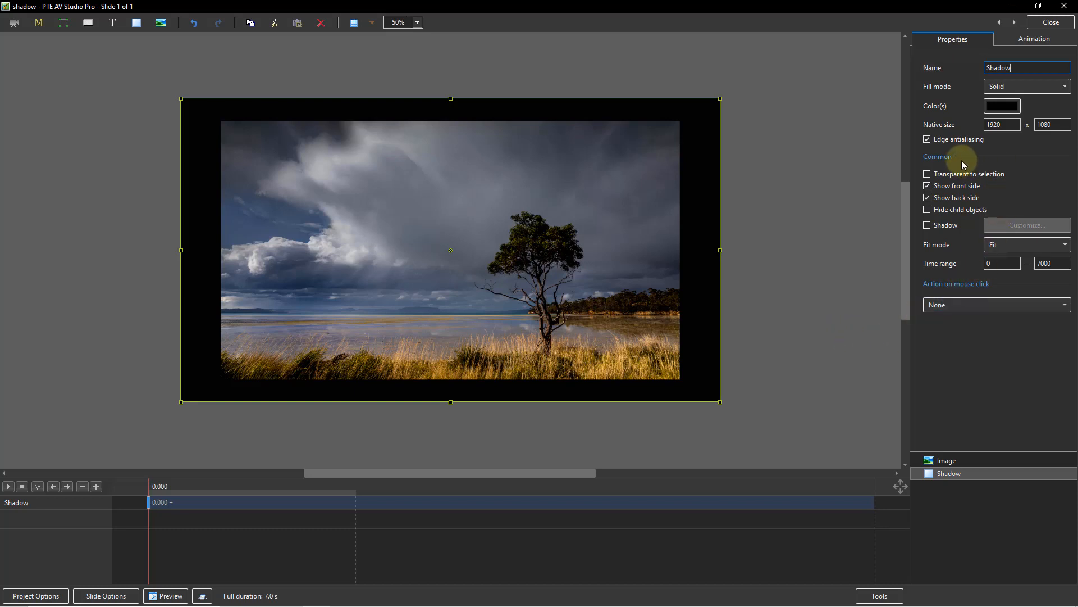
- Set the Shadow object's zoom to 85% on both axes and its blur to 43, and leave it deselected
click(1022, 39)
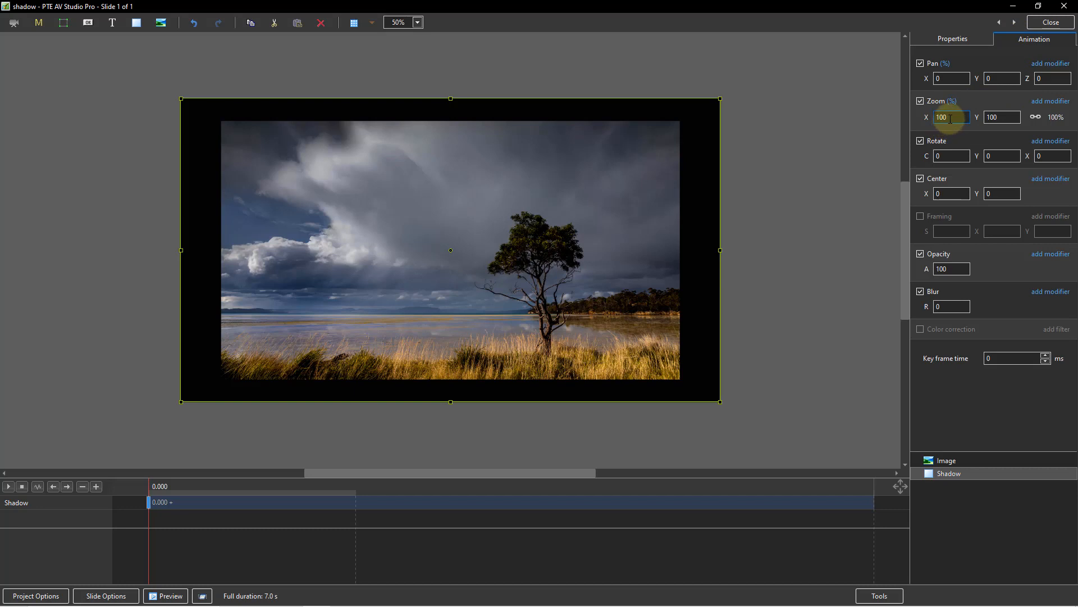
drag(947, 116, 905, 122)
text(85)
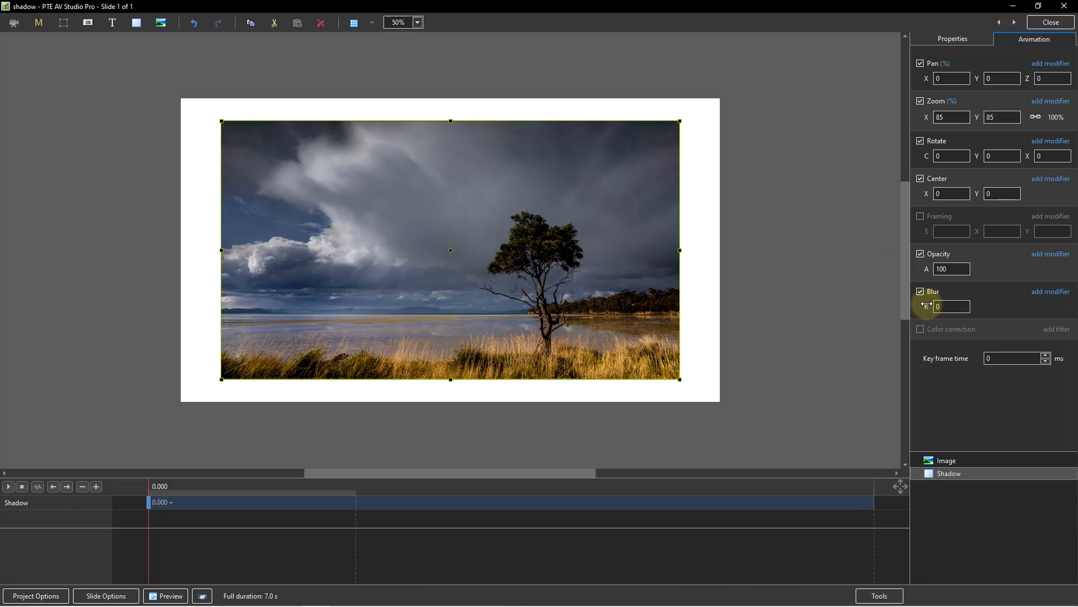
drag(927, 304, 965, 307)
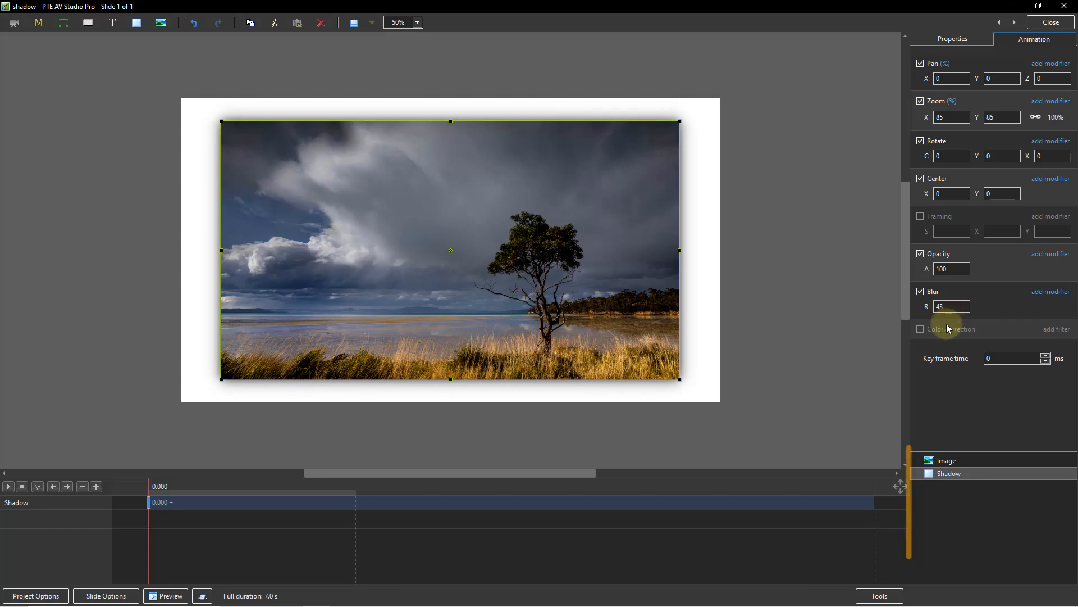
click(953, 515)
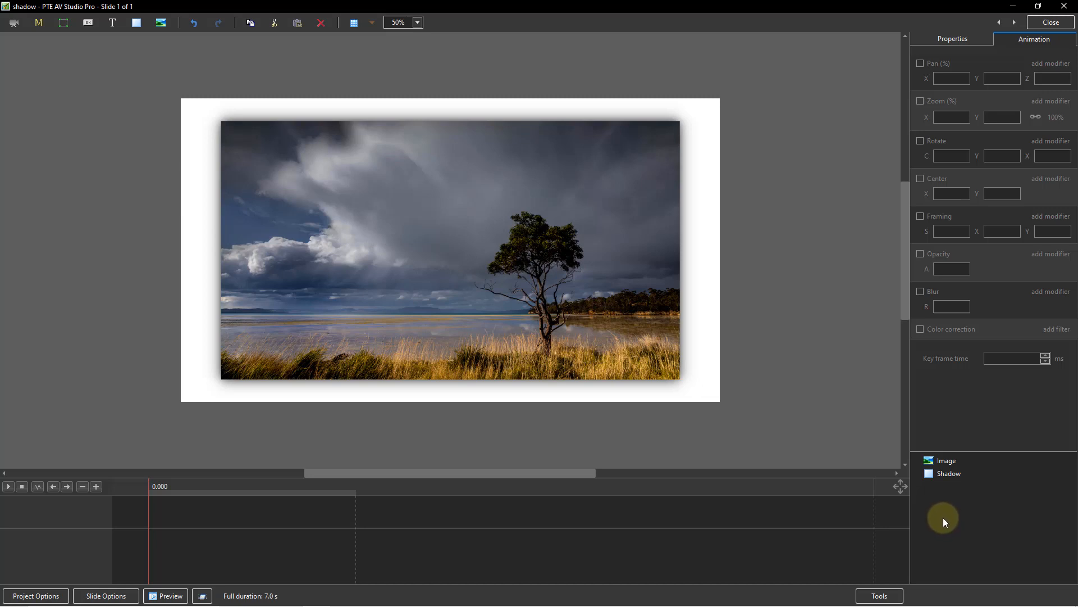
- Unlink the Shadow object's zoom axes and set only its X zoom to 87%
click(947, 474)
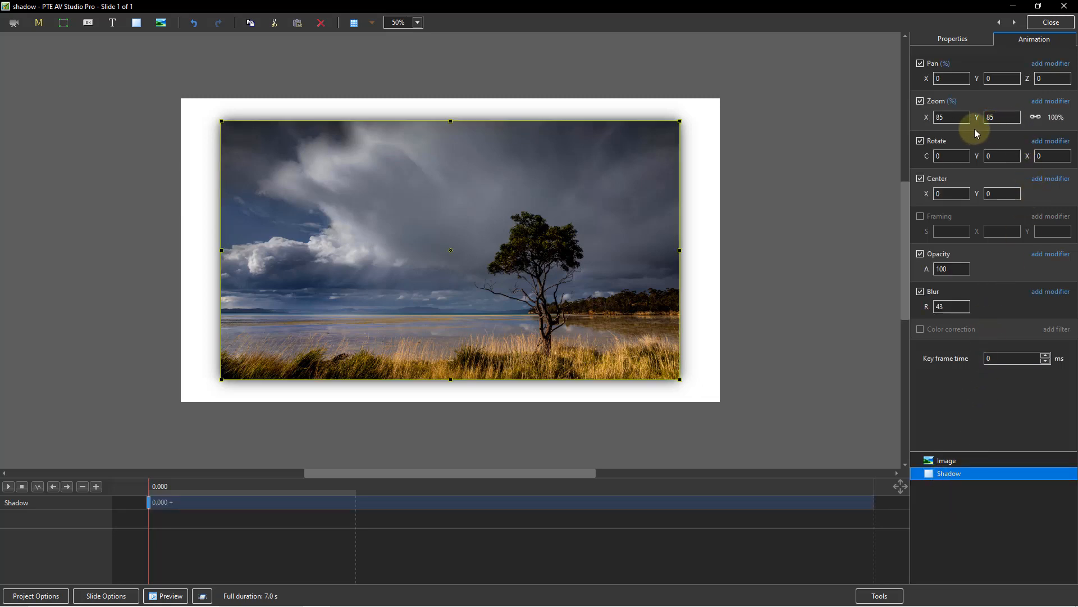
click(948, 118)
click(1036, 118)
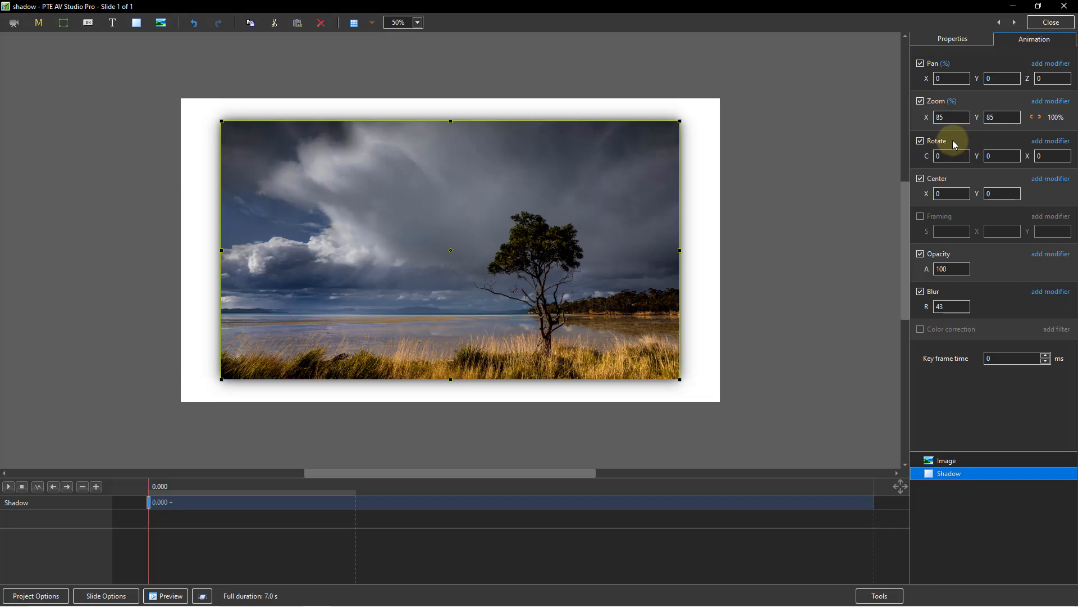
click(949, 119)
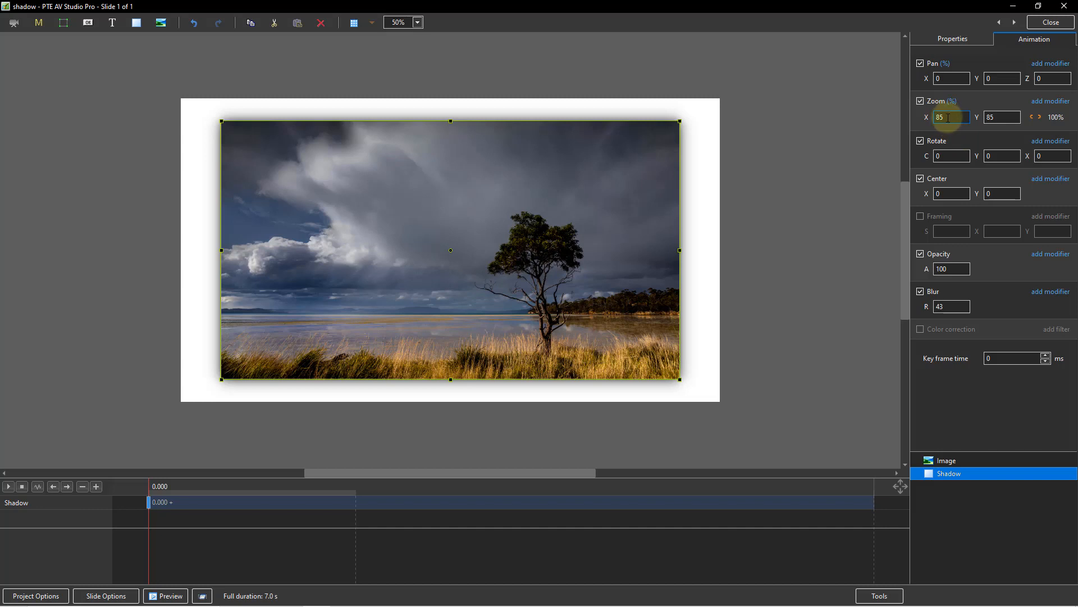
click(948, 118)
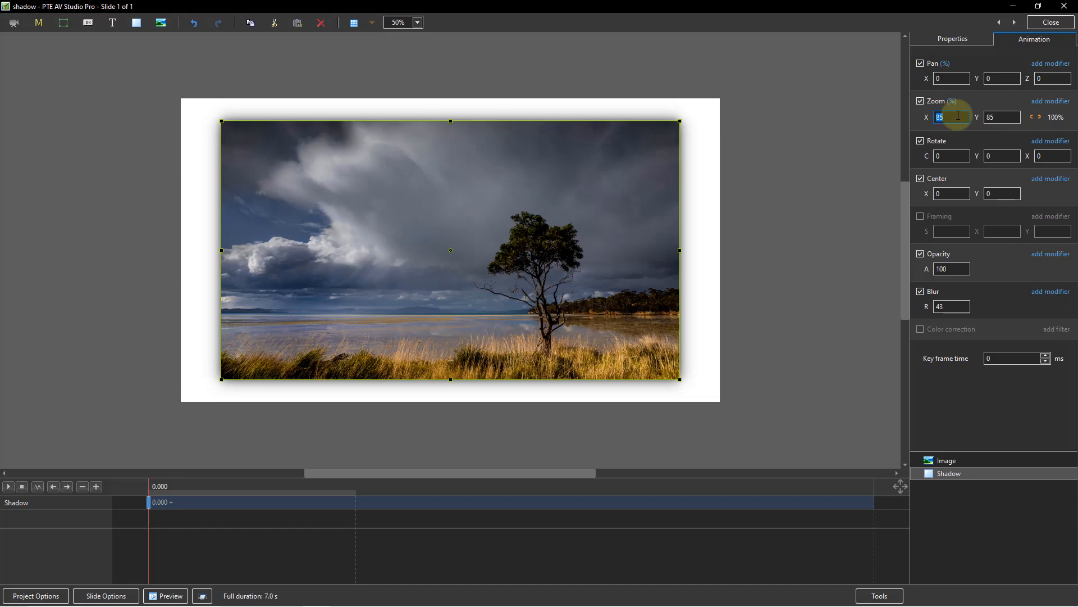
text(84)
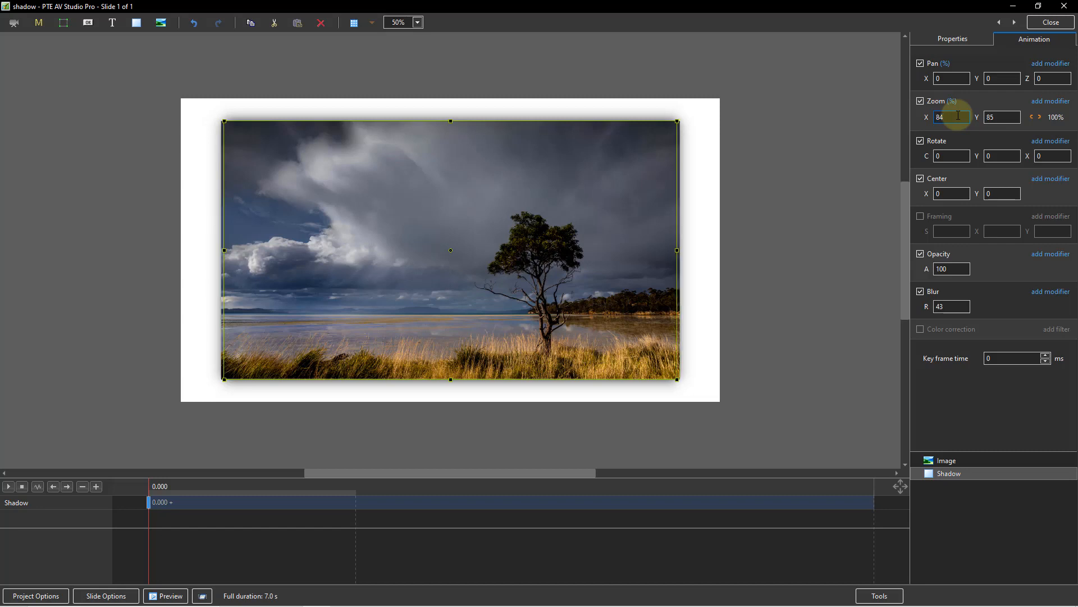
scroll(958, 115, down, 5)
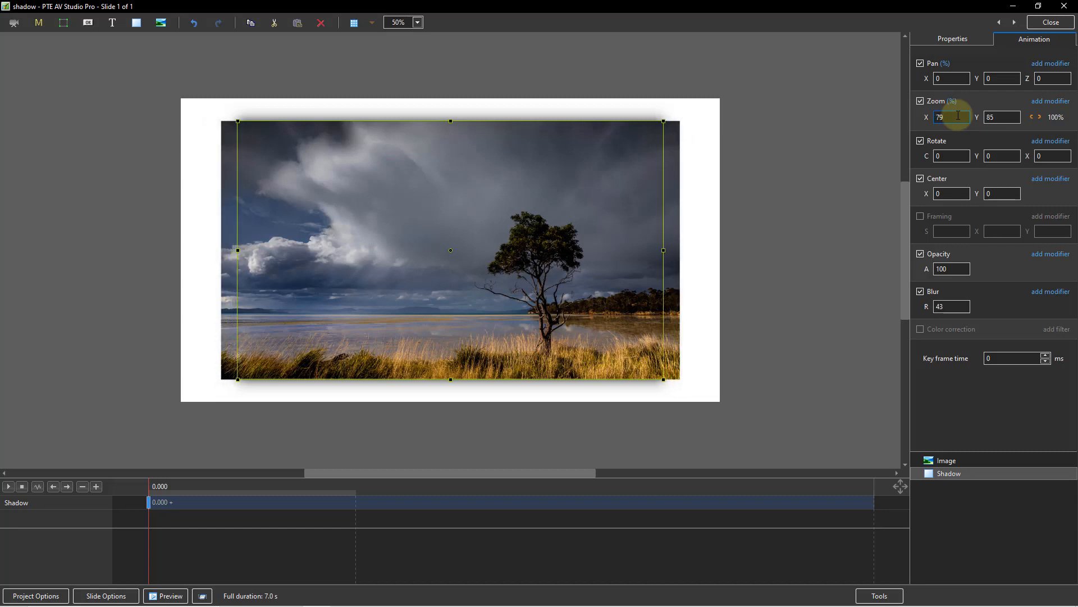
scroll(958, 116, up, 6)
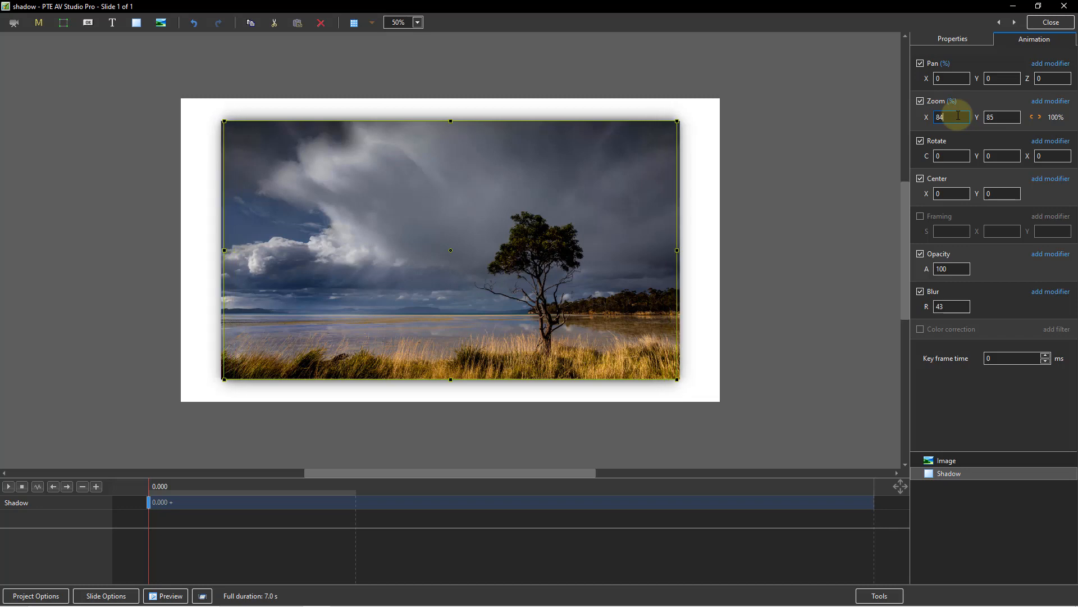
scroll(958, 116, up, 1)
scroll(958, 116, up, 1)
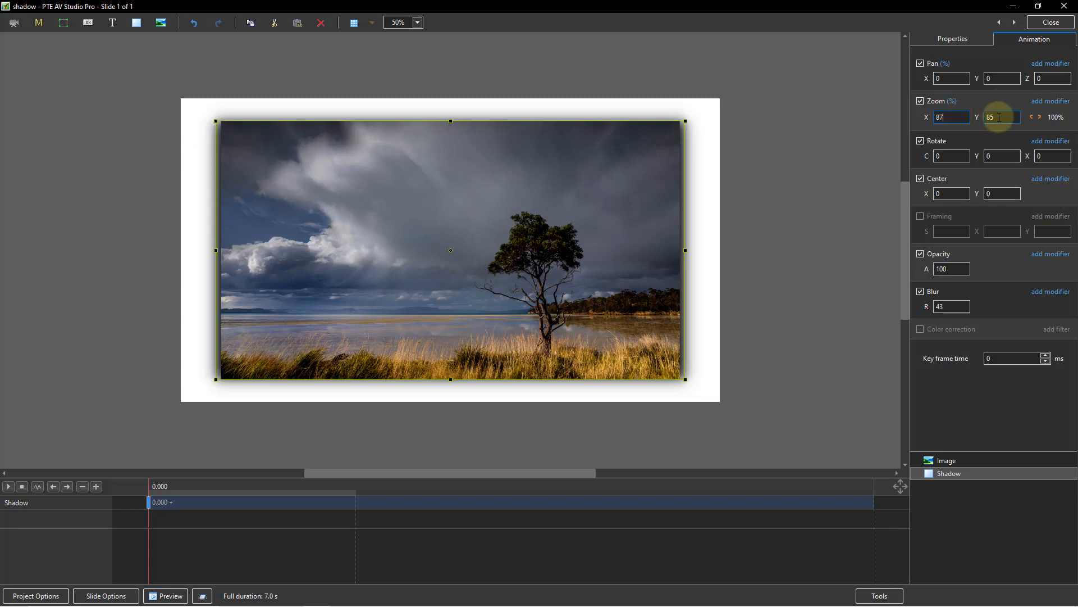
- Set the Shadow object's Y zoom to 88% and leave the object deselected
drag(1000, 117, 988, 117)
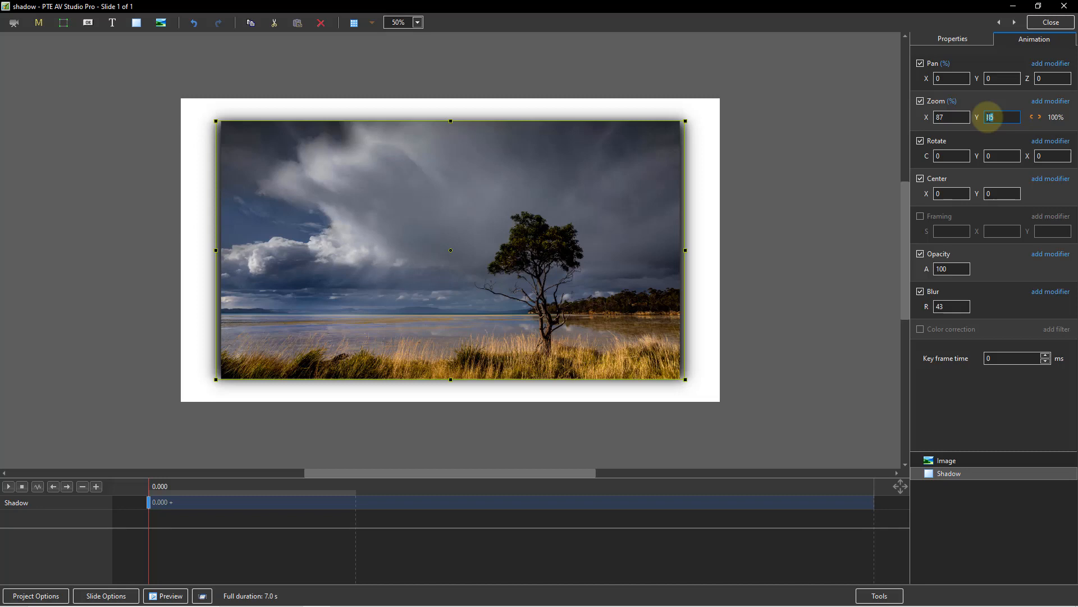
scroll(989, 117, up, 1)
scroll(990, 117, up, 1)
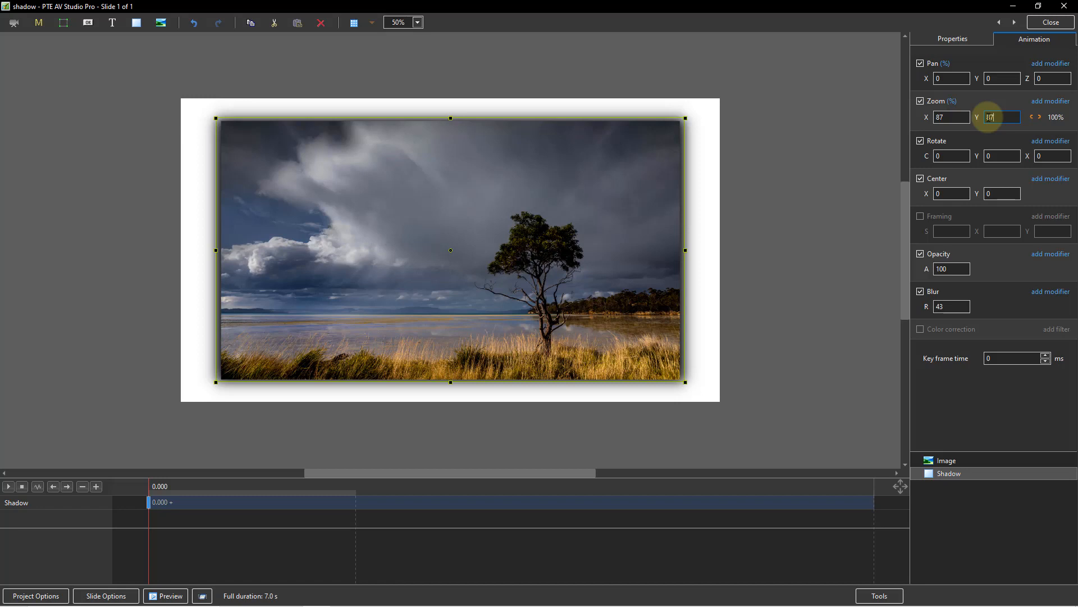
scroll(989, 117, up, 1)
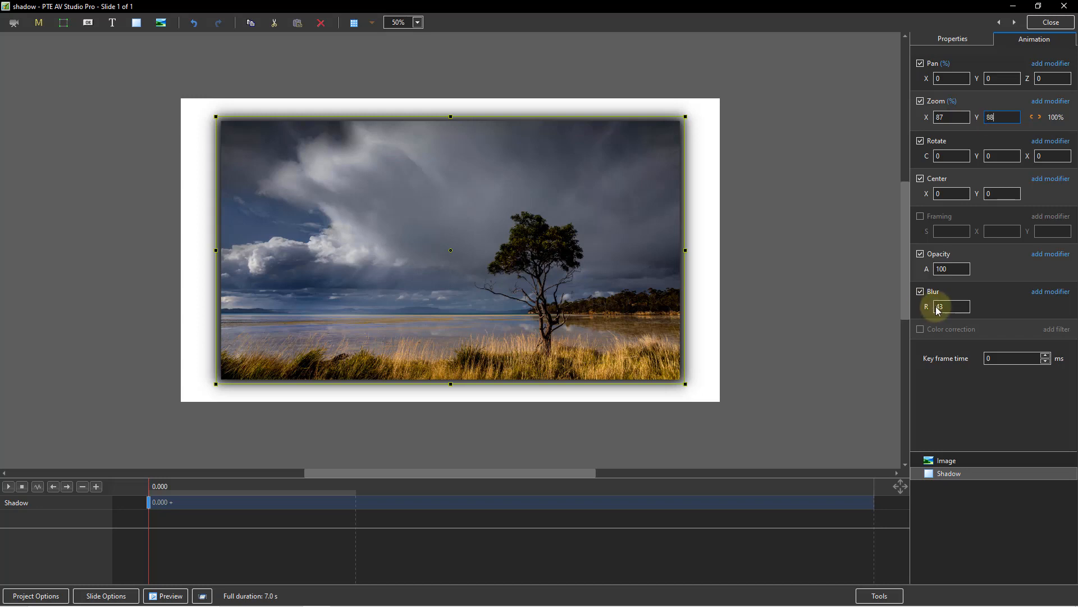
click(956, 529)
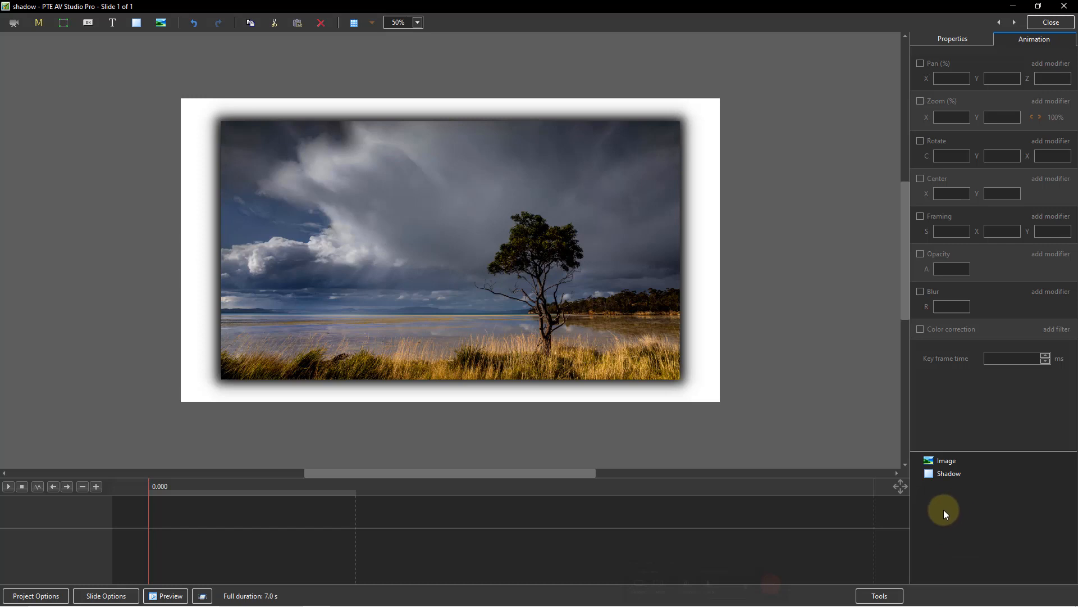
- Add a border to the Image object with a width of 4 px, and leave the object deselected
click(949, 462)
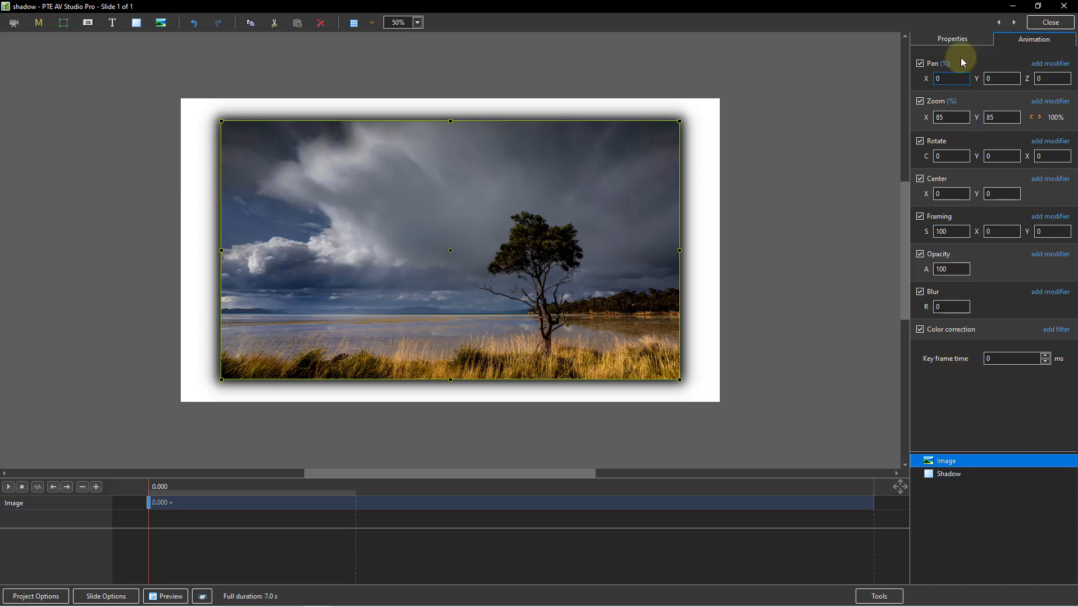
click(950, 39)
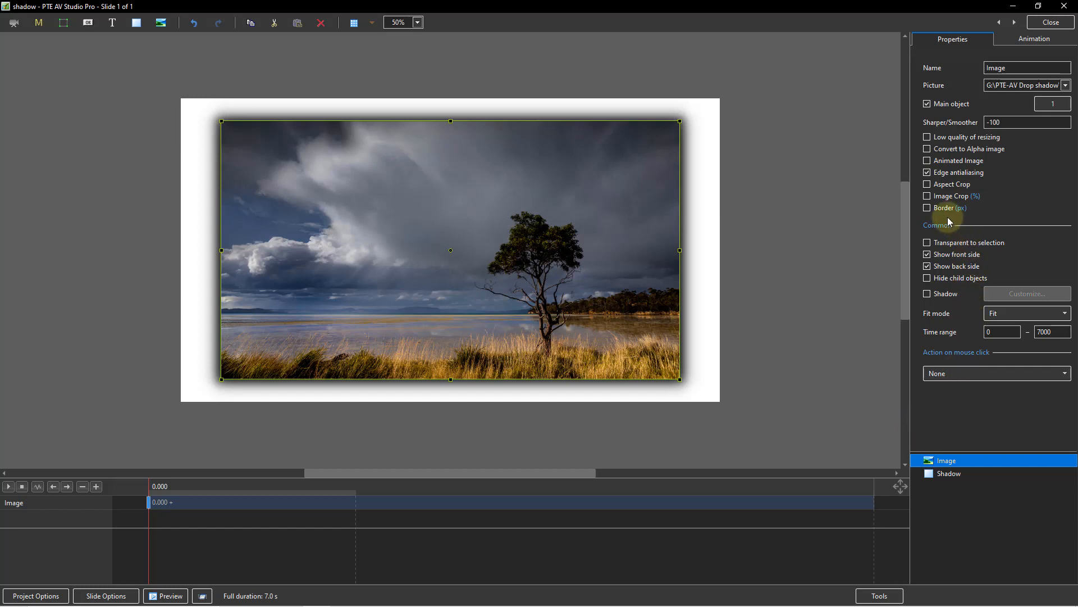
click(928, 208)
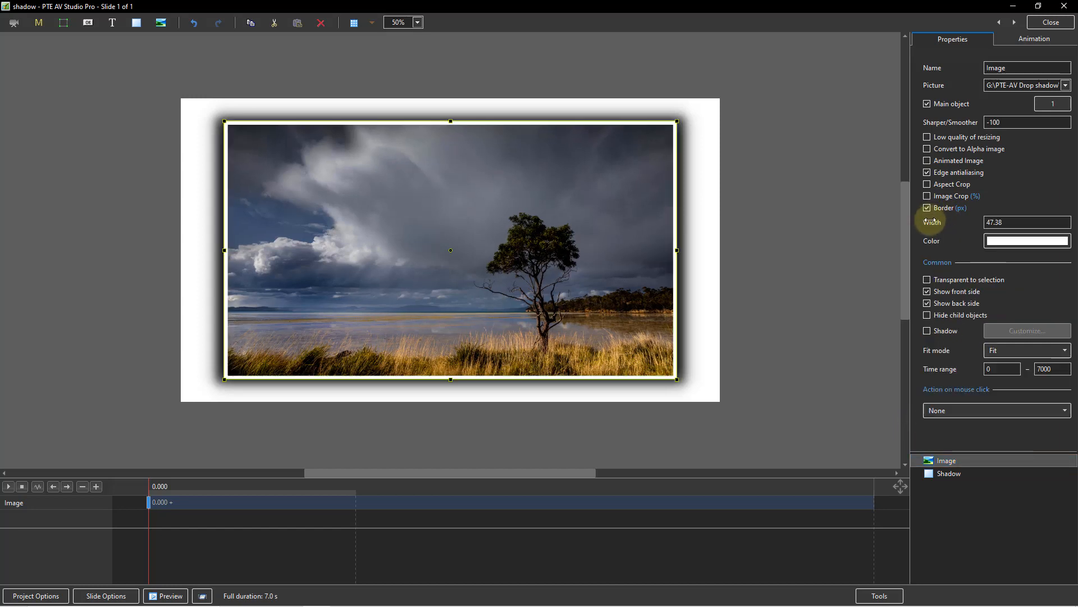
drag(1006, 221, 960, 224)
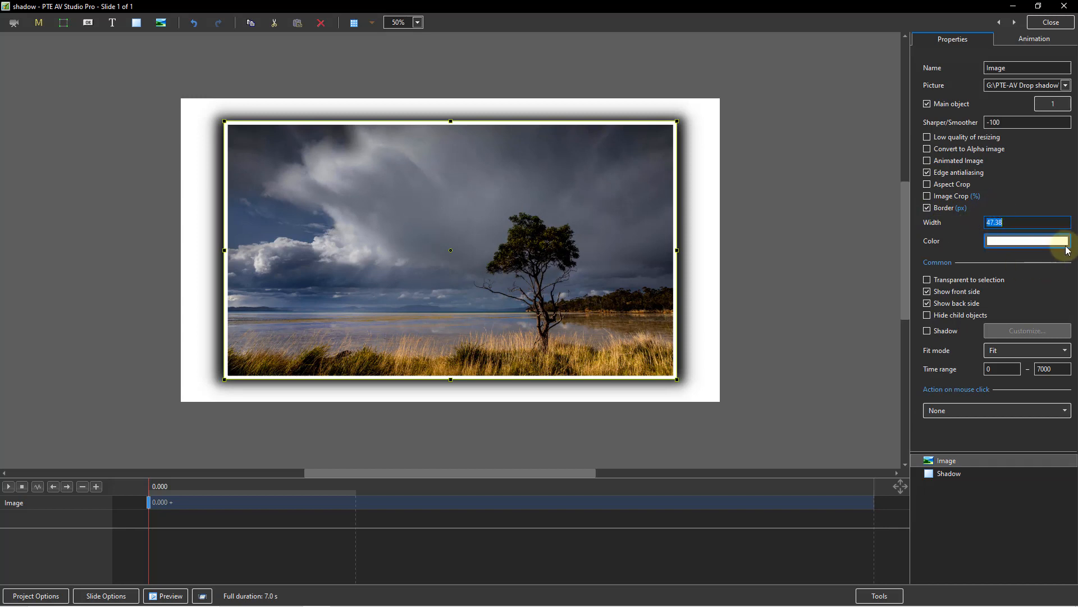
text(4)
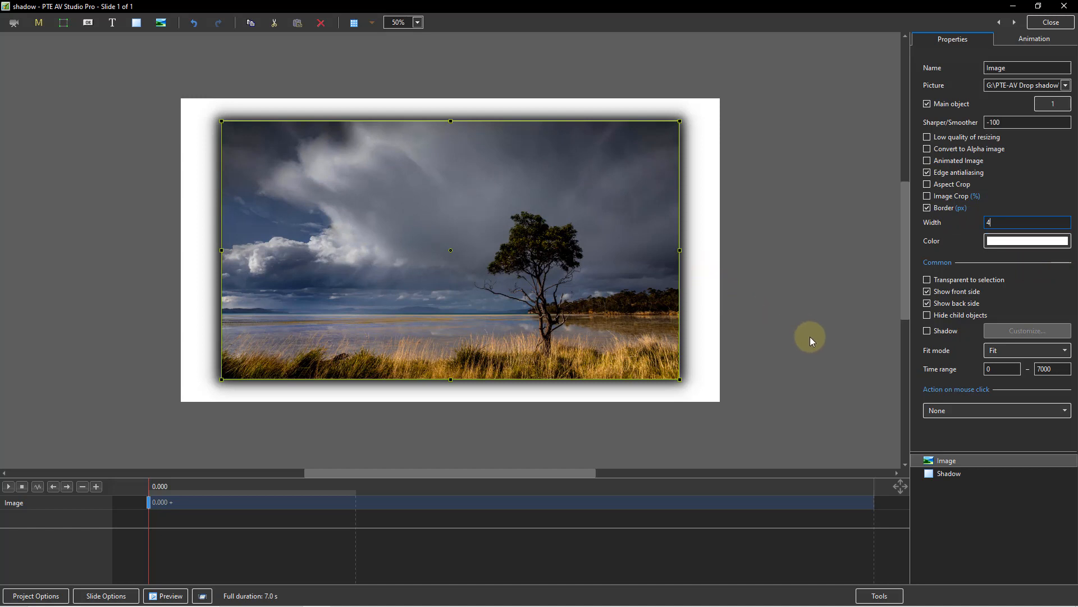
click(966, 508)
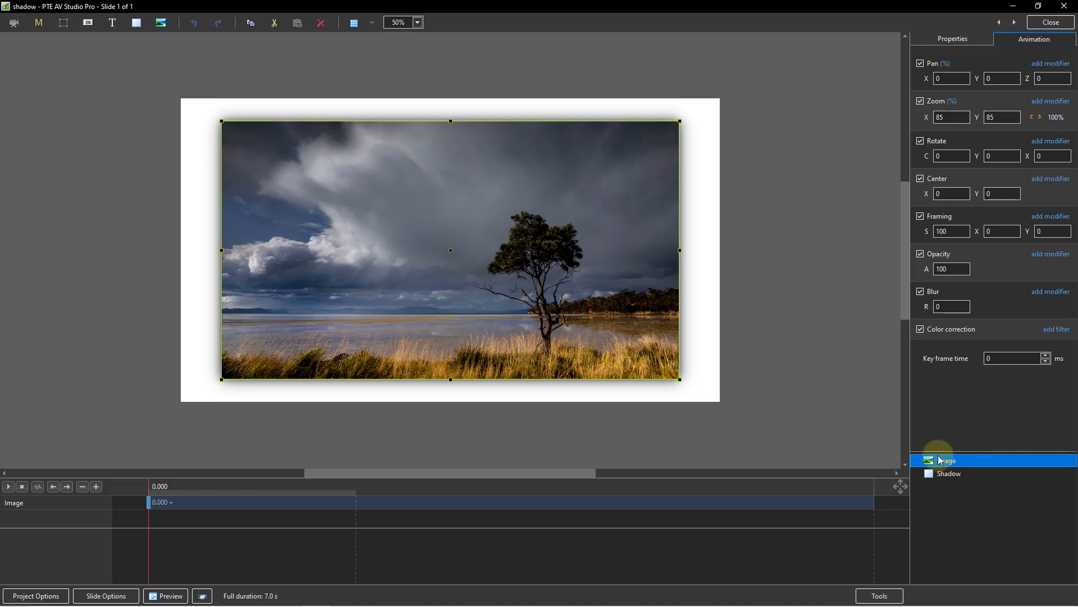
- Move the Image object horizontally to an X pan of -51% and link its X and Y zoom values
drag(928, 79, 896, 105)
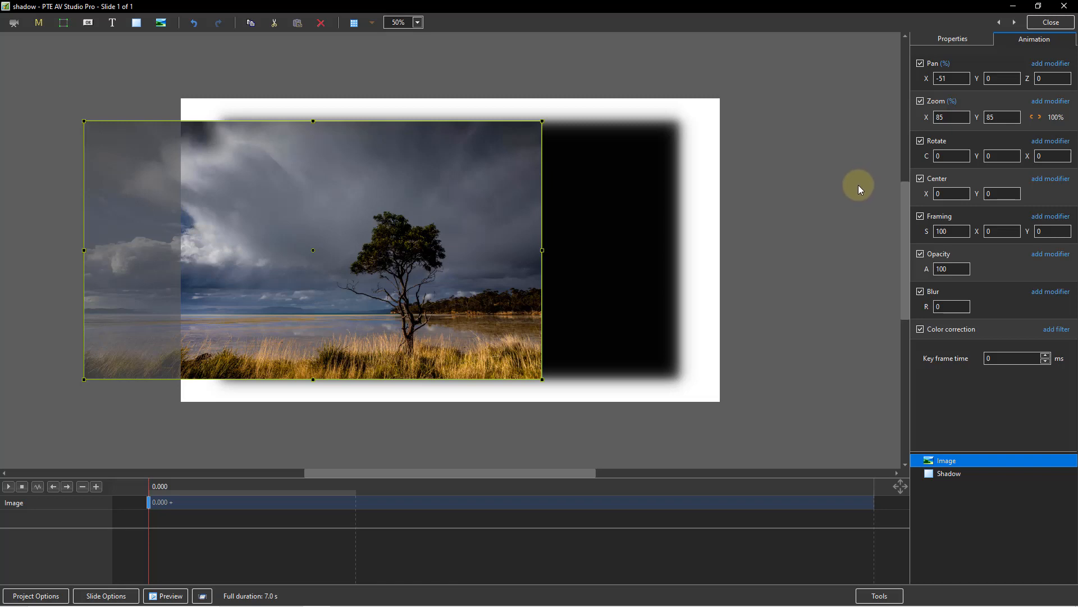
key(z)
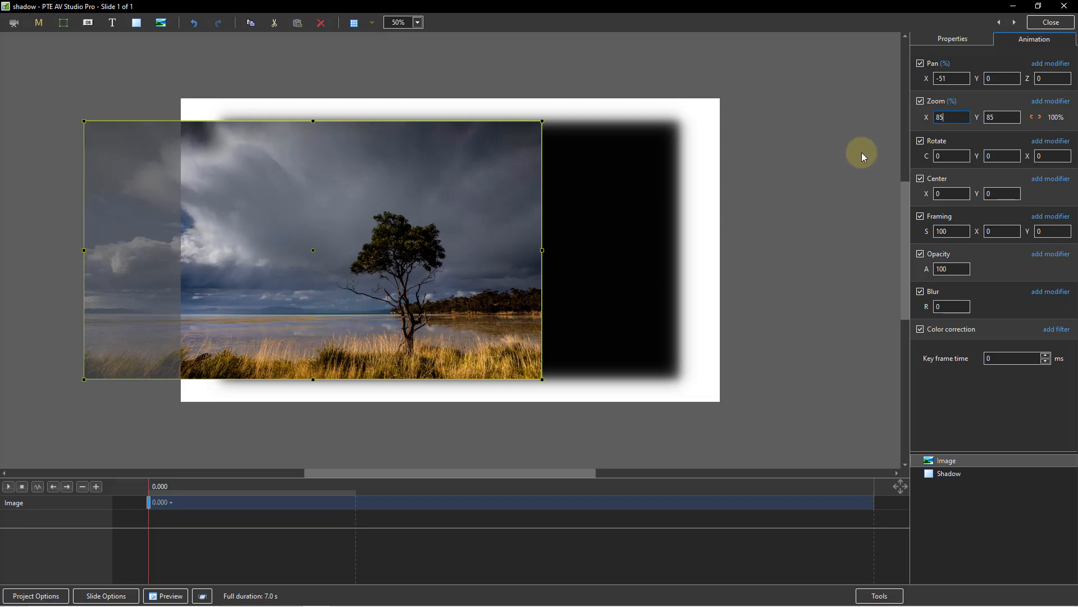
click(1032, 120)
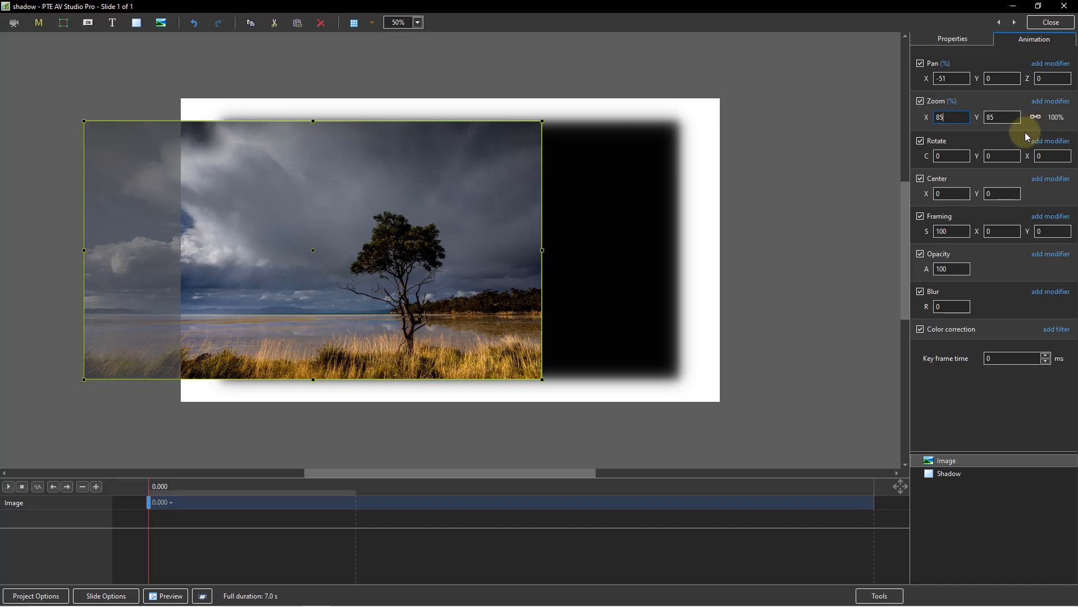
- Try the Image object at 59% zoom, then restore its zoom to 85% on both axes and reset its X pan to 0
drag(925, 117, 908, 119)
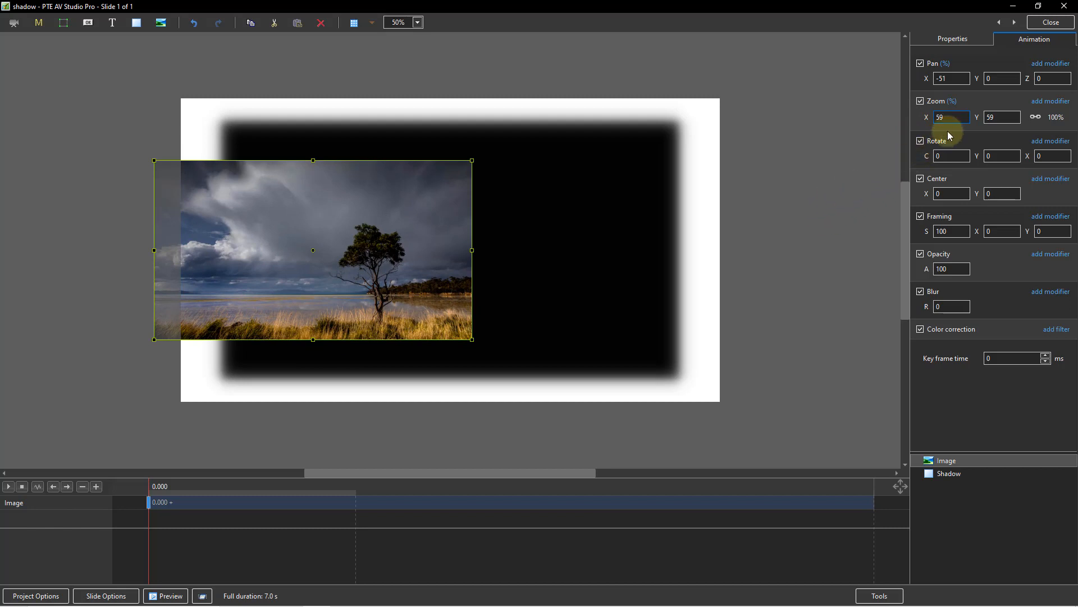
drag(948, 118, 904, 120)
text(85)
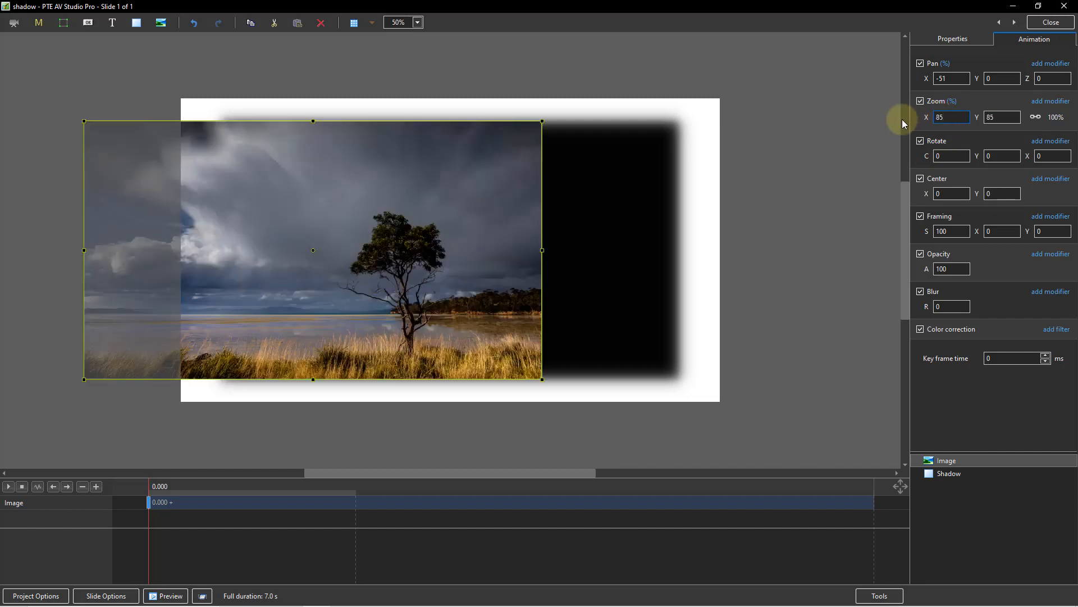
double_click(926, 81)
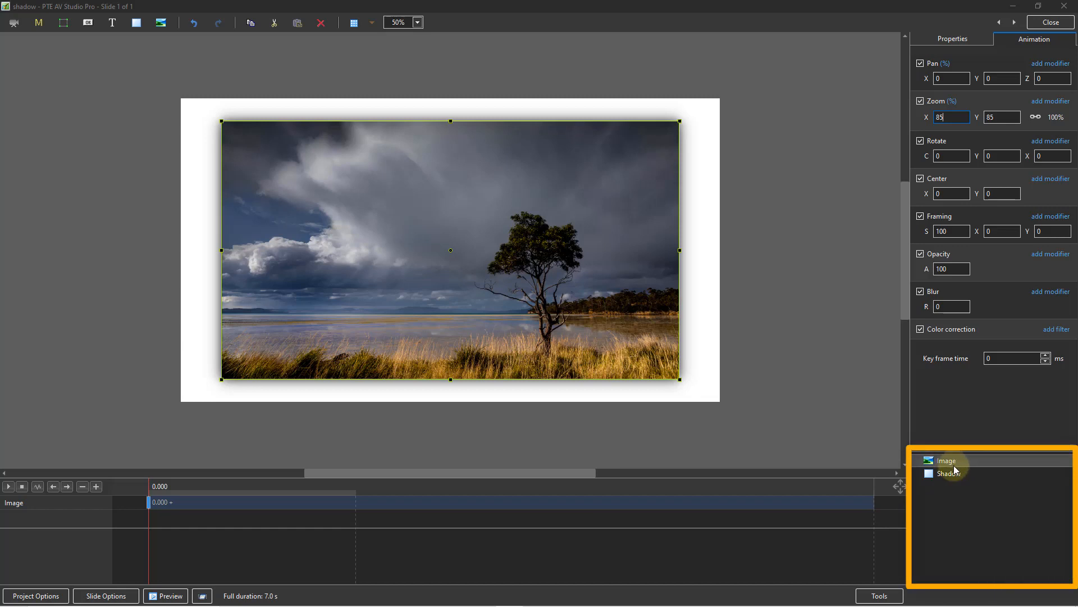
- Clear the object selection and add a Frame object to the slide
click(953, 507)
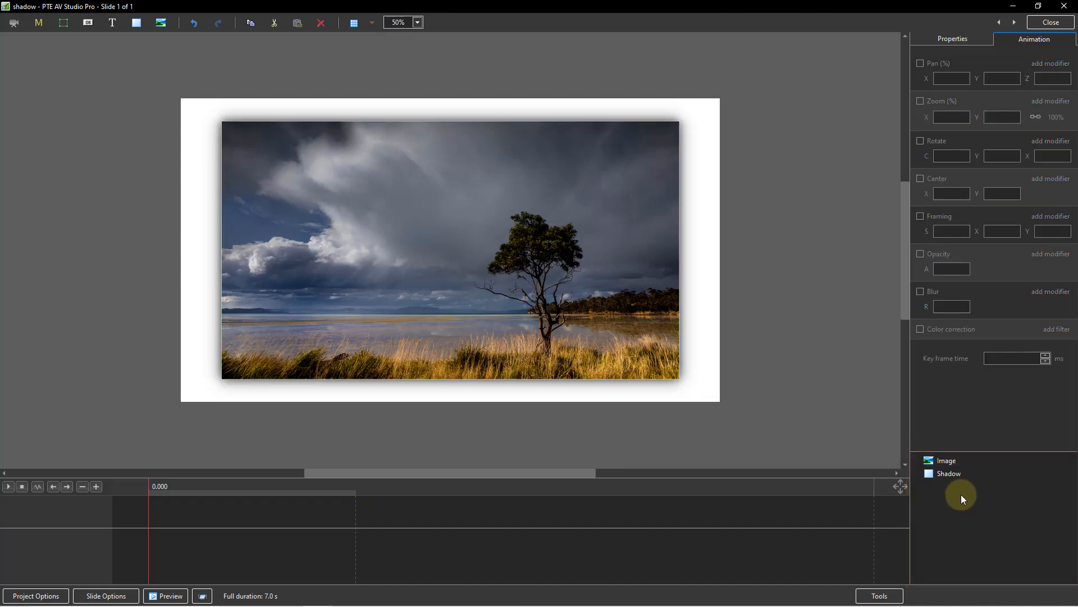
right_click(948, 495)
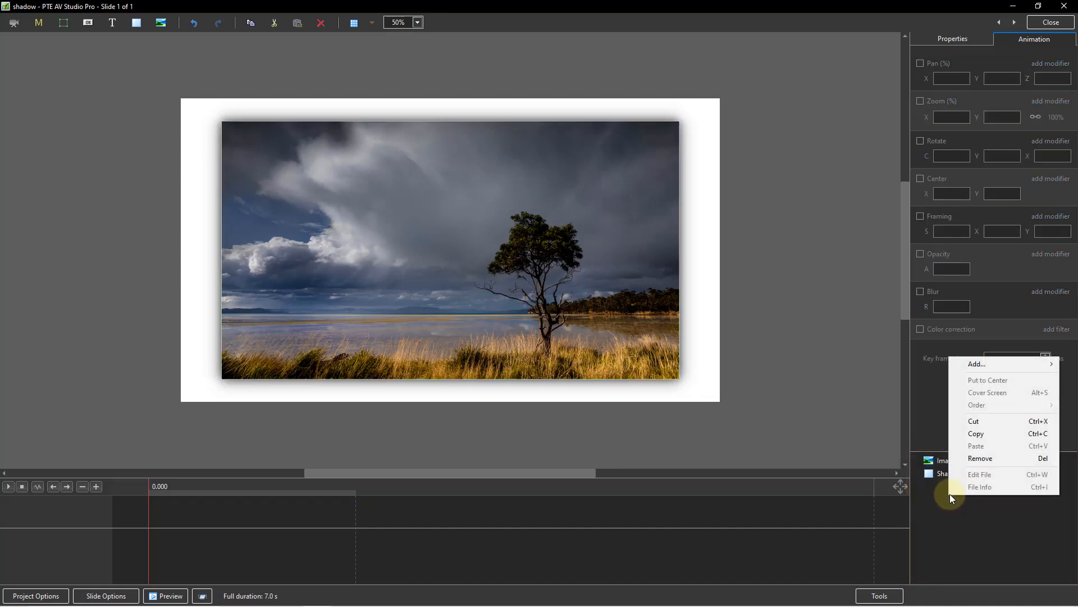
mouse_move(996, 366)
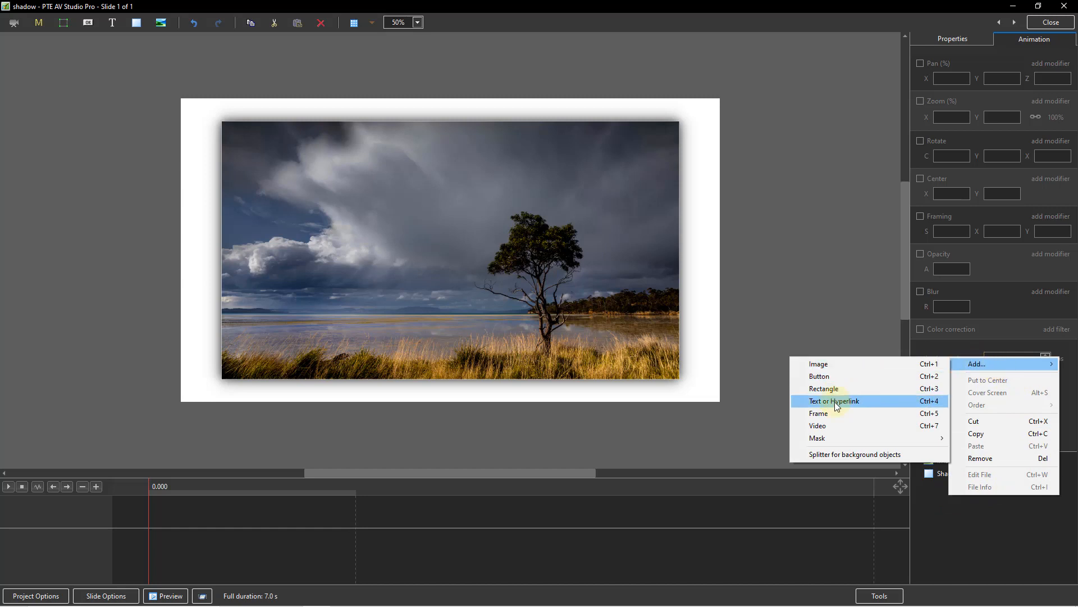
click(811, 415)
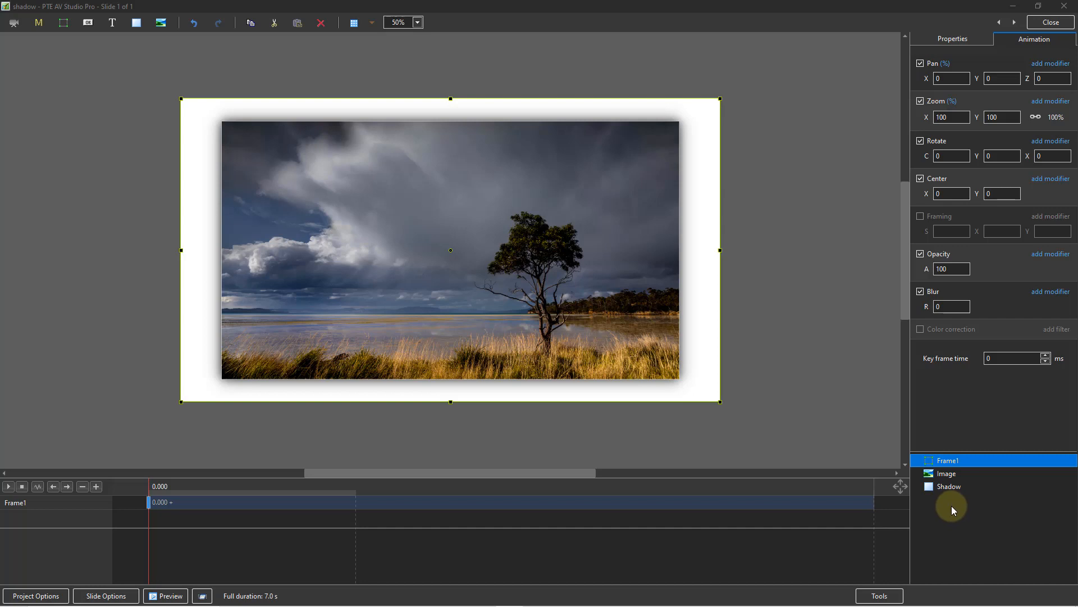
- Cut the Image and Shadow objects together and paste them into Frame1 as its children, leaving everything deselected
click(944, 475)
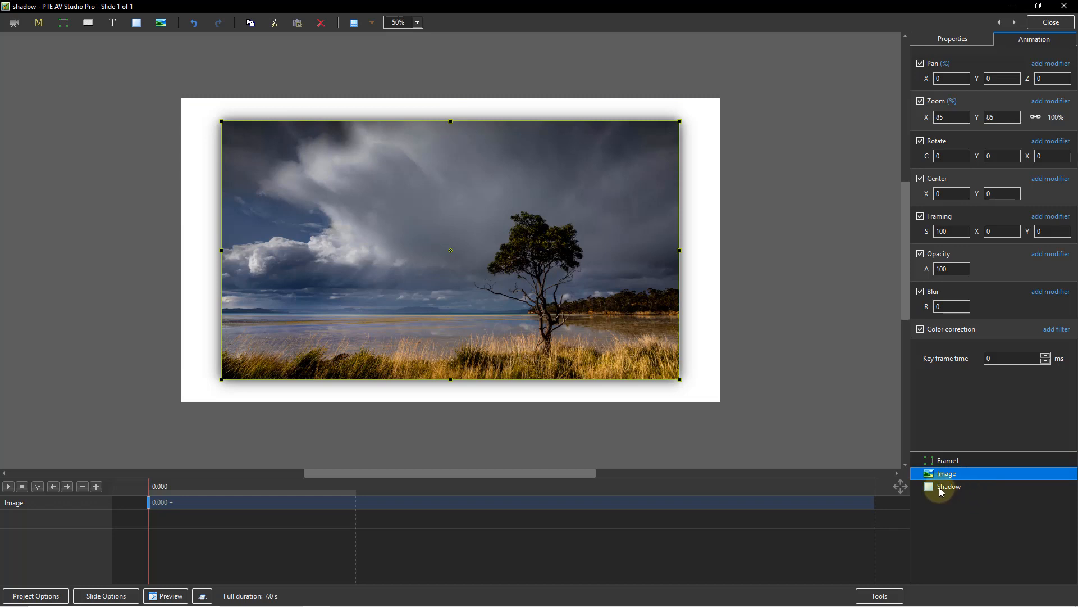
ctrl+click(941, 487)
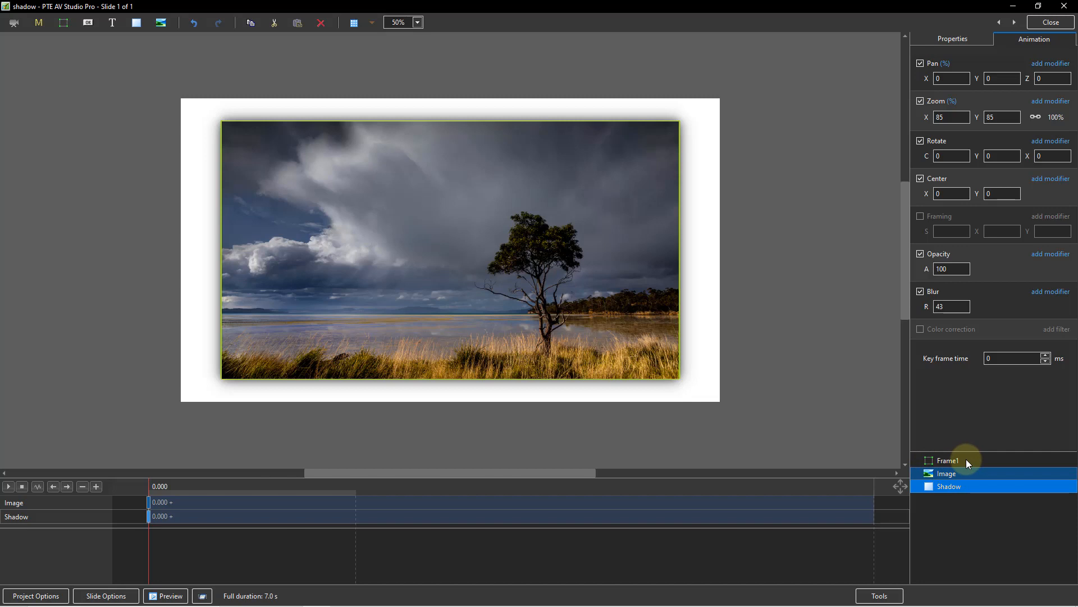
right_click(946, 478)
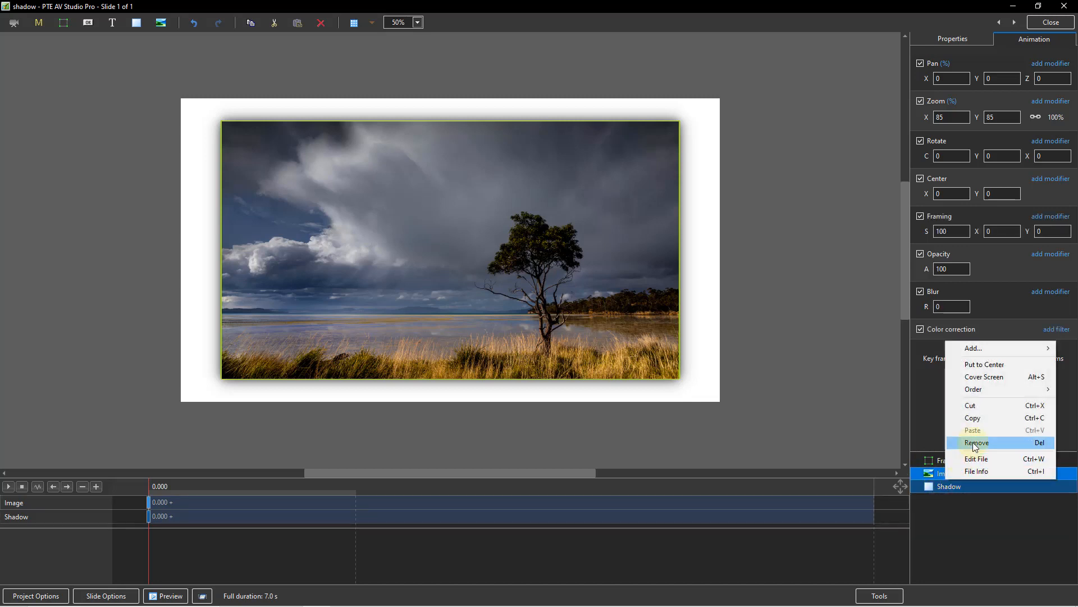
click(967, 407)
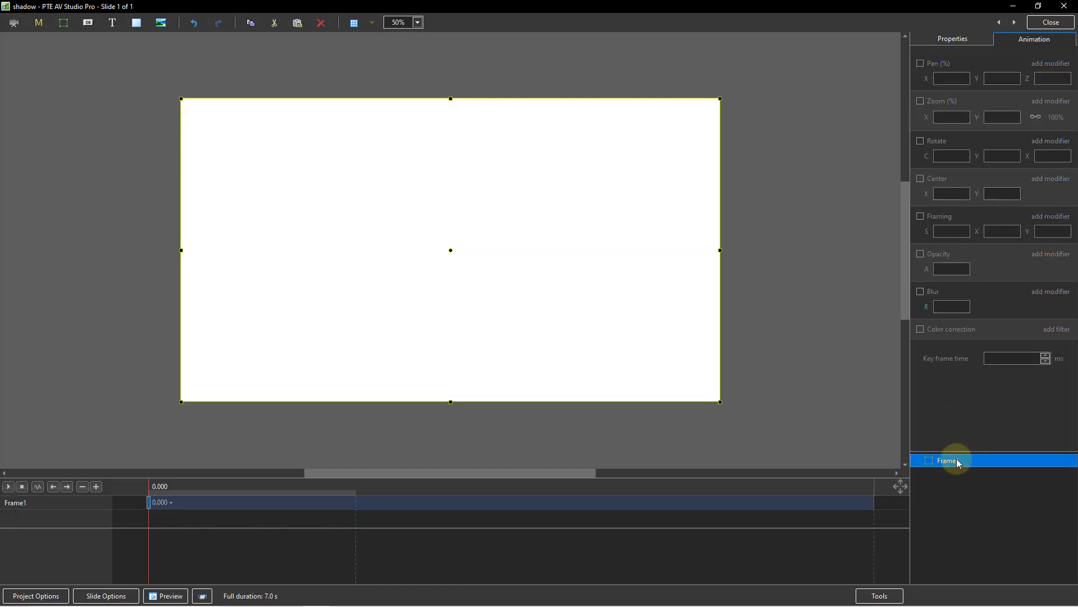
right_click(973, 462)
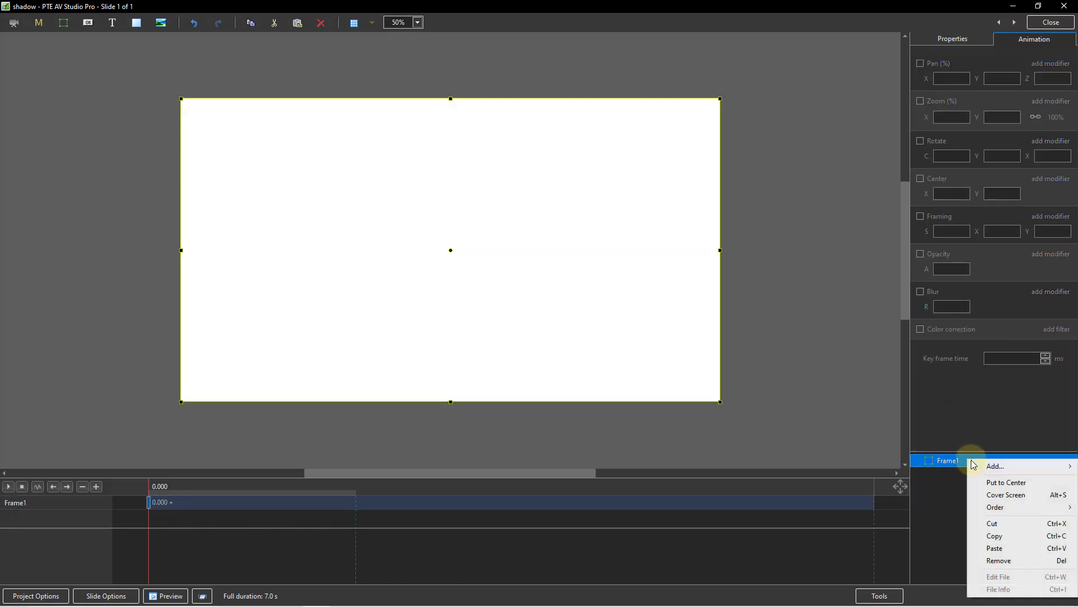
click(1004, 550)
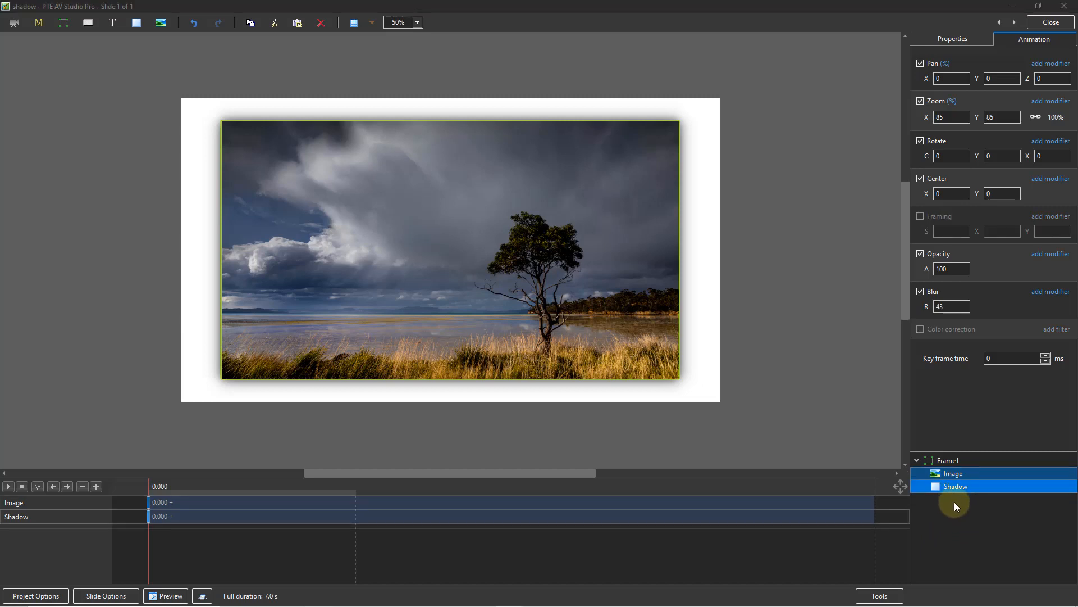
click(965, 533)
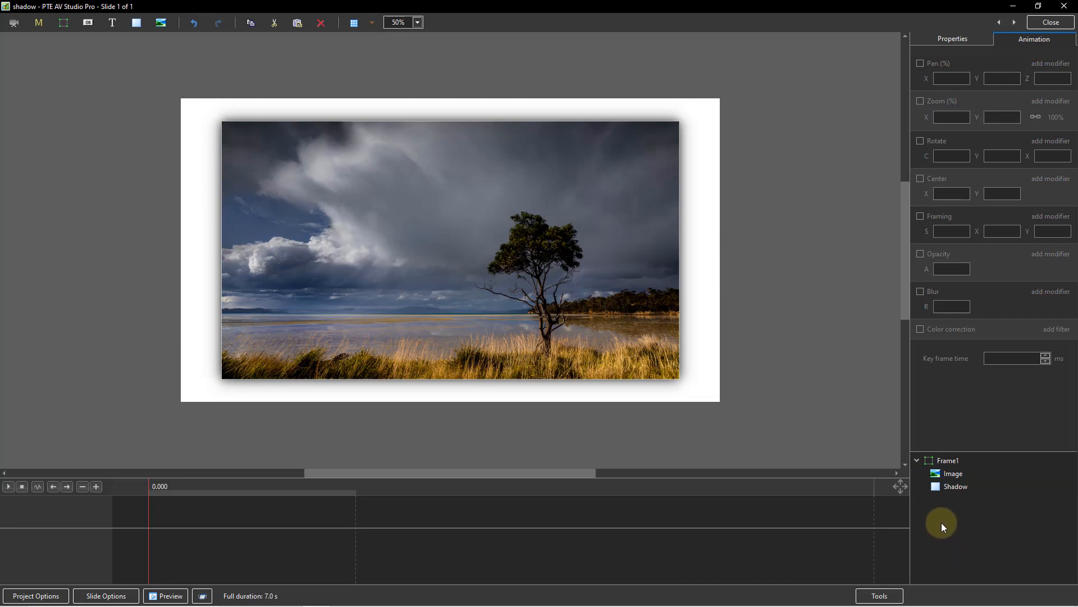
- Reset the zoom of both the Shadow and Image objects inside Frame1 to 100%
click(940, 460)
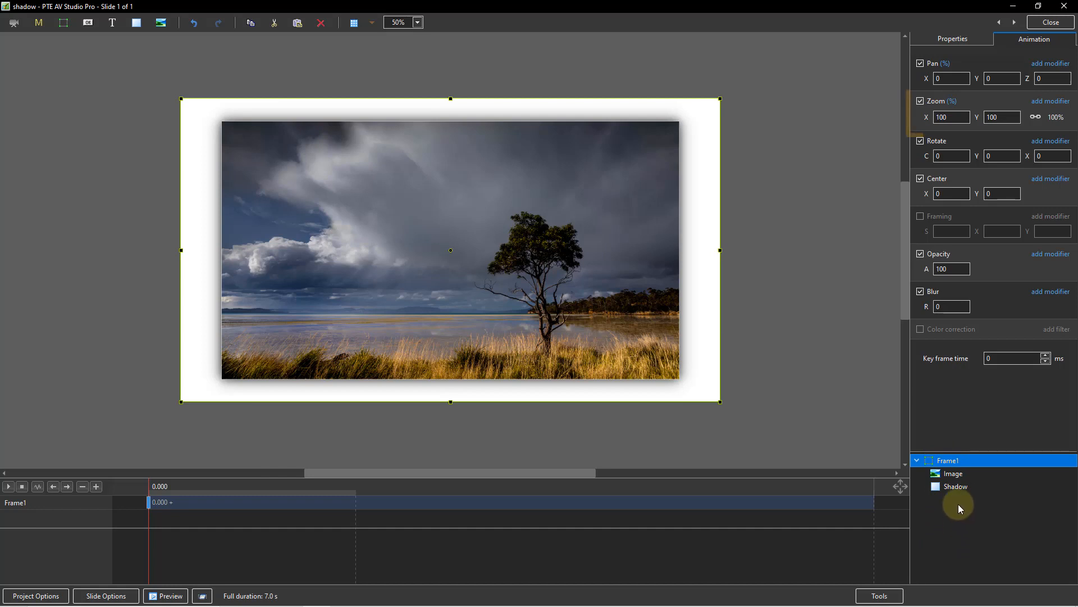
click(952, 477)
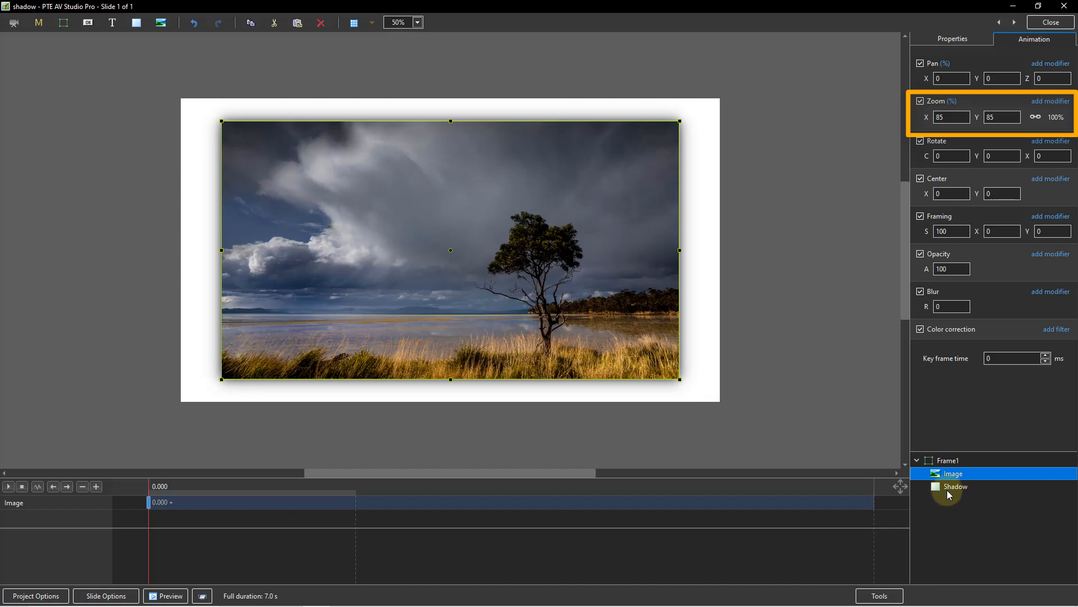
click(947, 489)
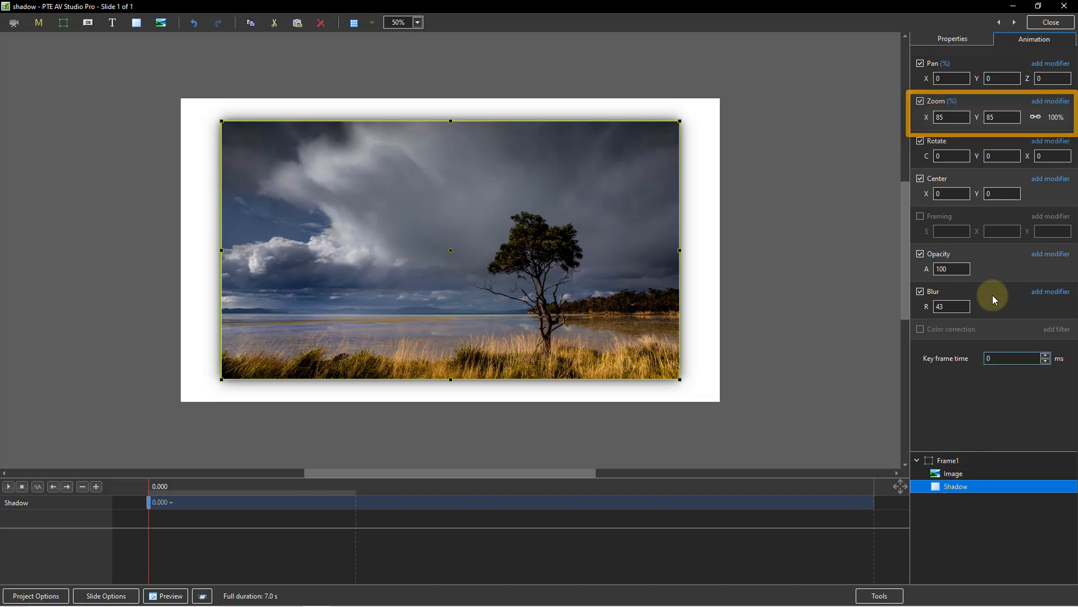
double_click(927, 117)
click(951, 476)
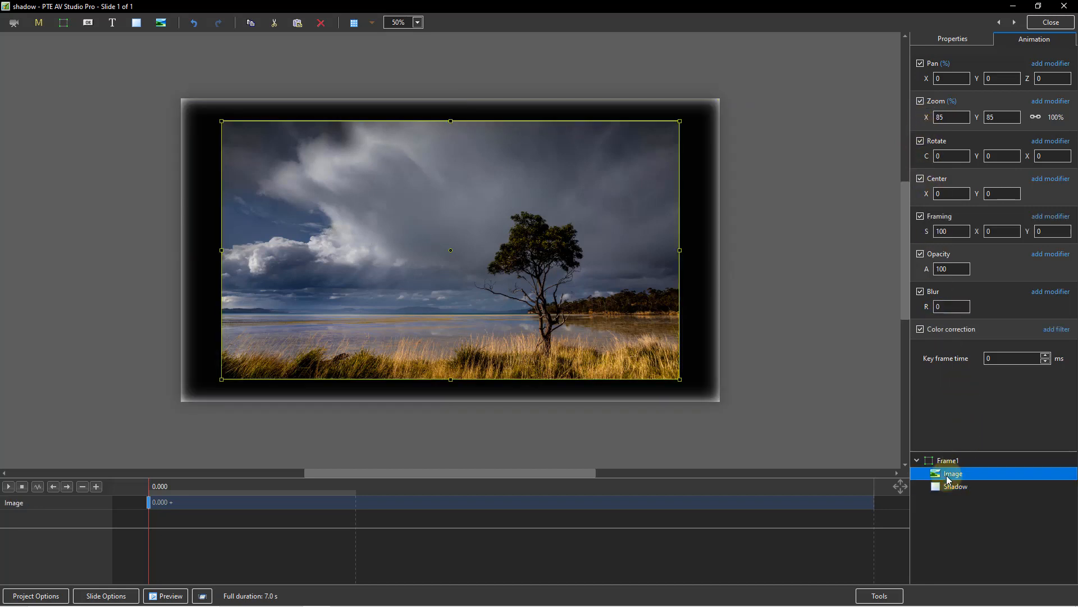
double_click(927, 117)
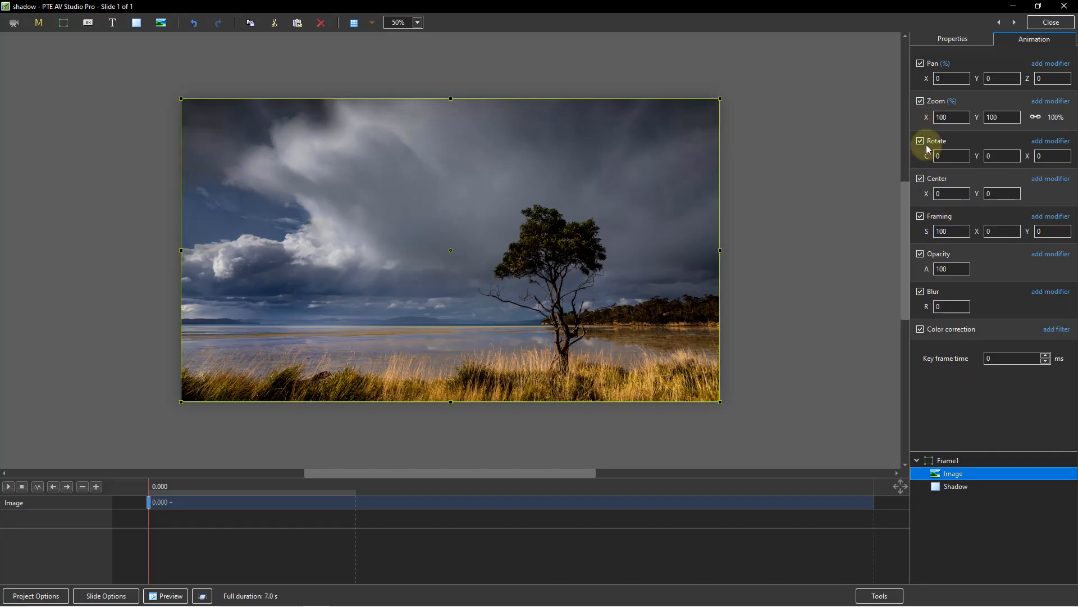
- Set Frame1's zoom to 85% on both axes, and test its horizontal pan before resetting the pan to 0
click(943, 460)
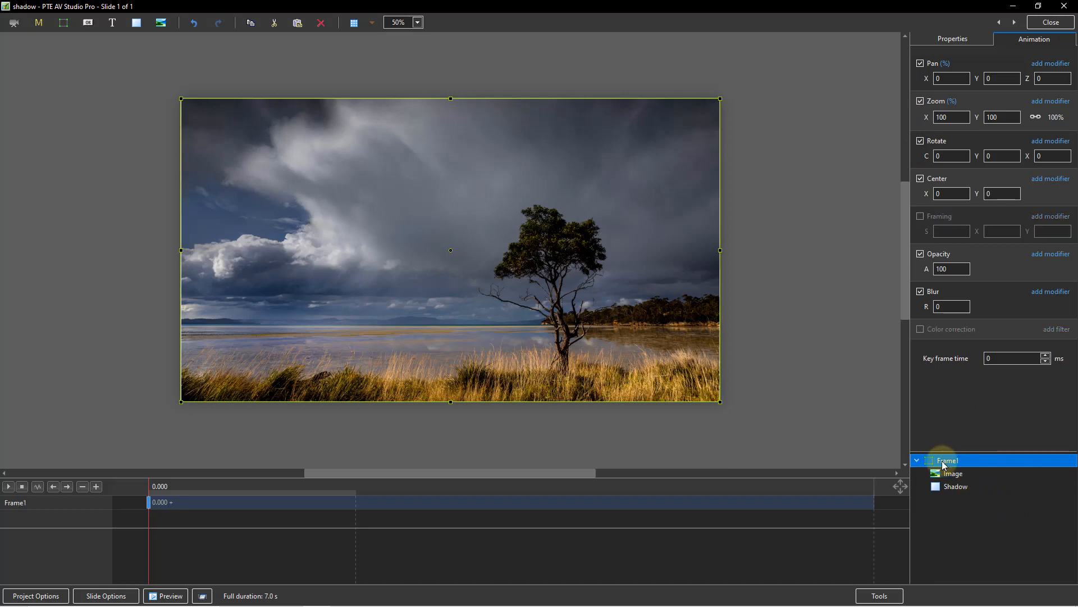
double_click(942, 117)
text(85)
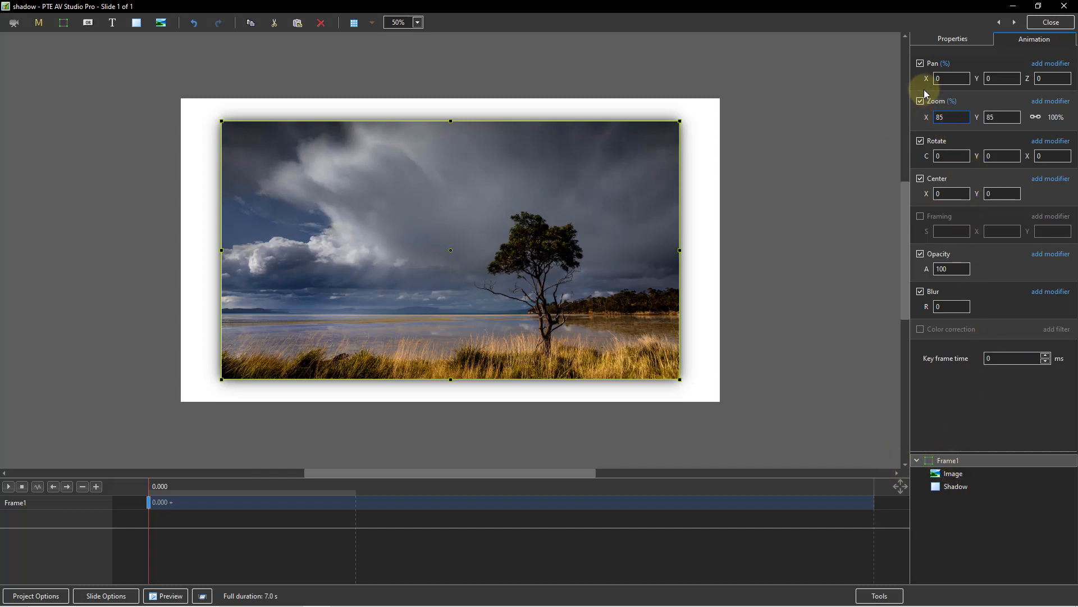
mouse_move(926, 78)
mouse_down()
mouse_move(861, 89)
mouse_move(913, 90)
mouse_up()
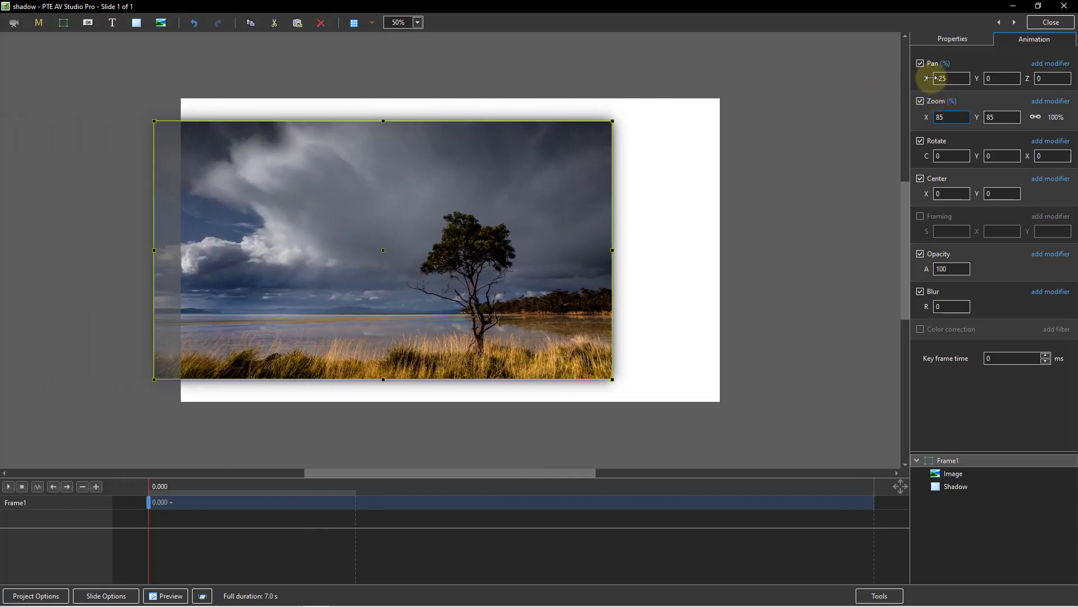
double_click(926, 79)
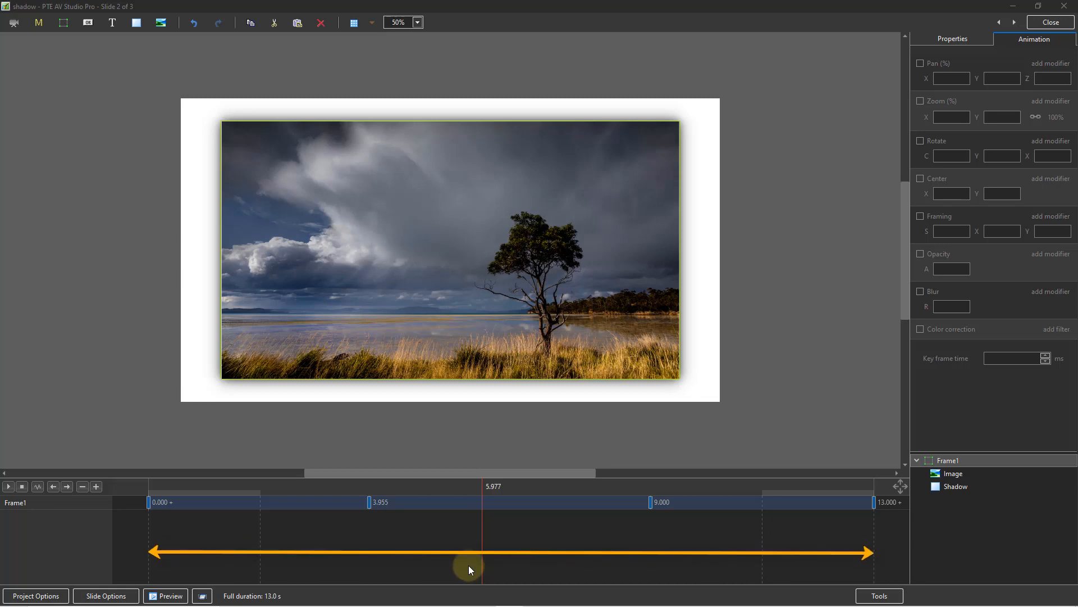
- Inspect Frame1's animation on slide 2 at its keyframes at 0, 3.955, 9 and 13 seconds
click(147, 502)
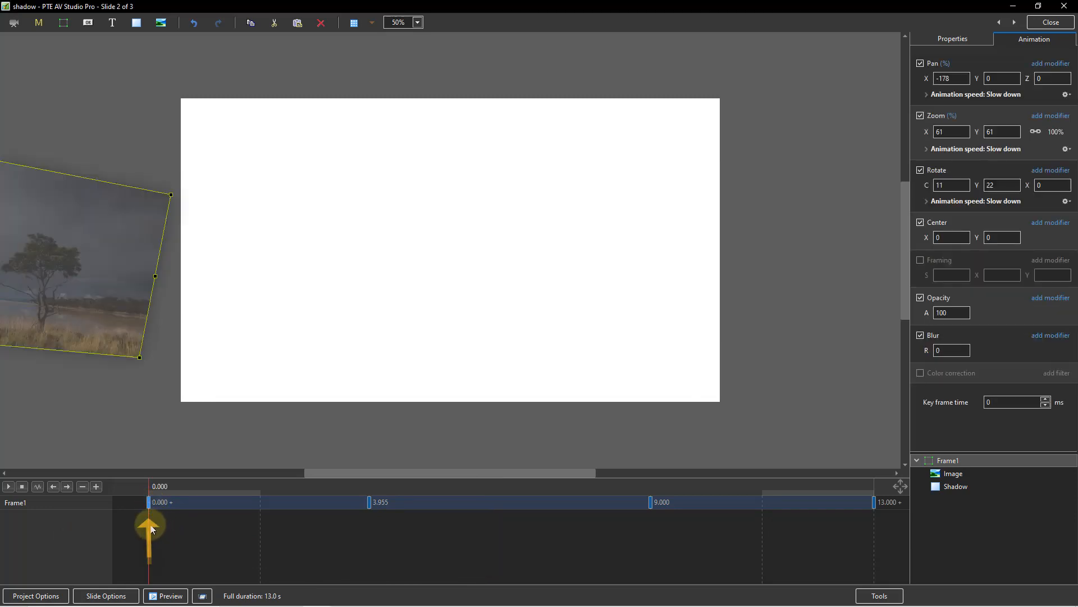
click(158, 527)
drag(158, 527, 371, 530)
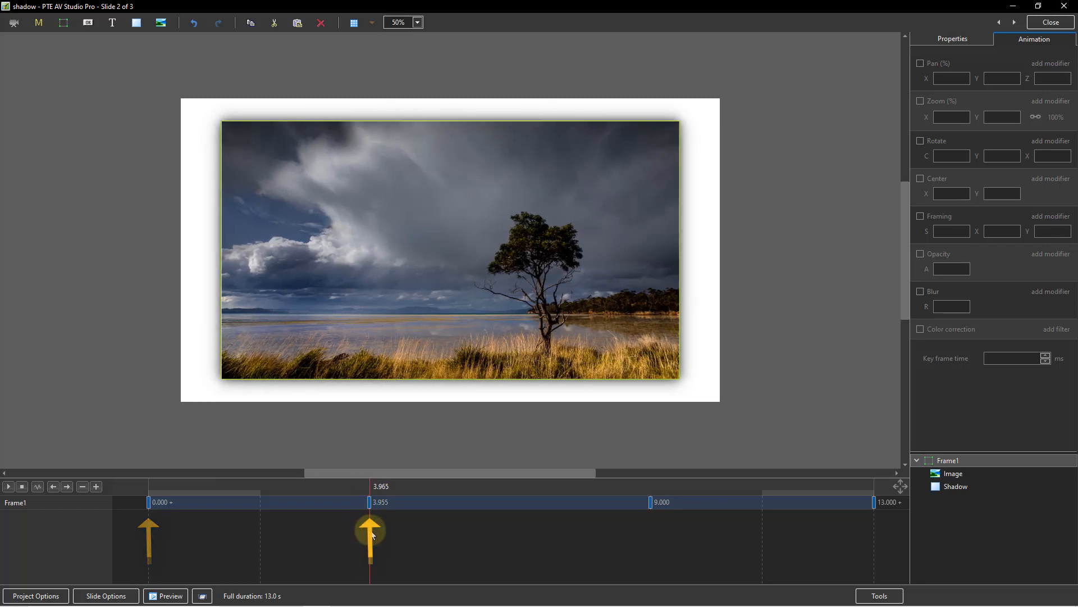
click(650, 501)
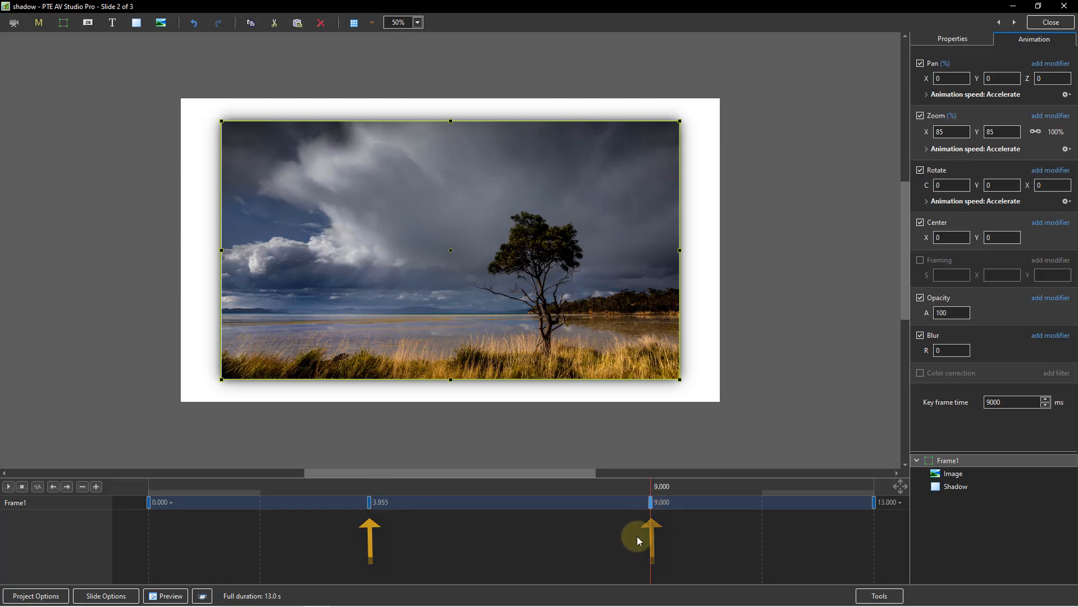
drag(653, 553, 876, 558)
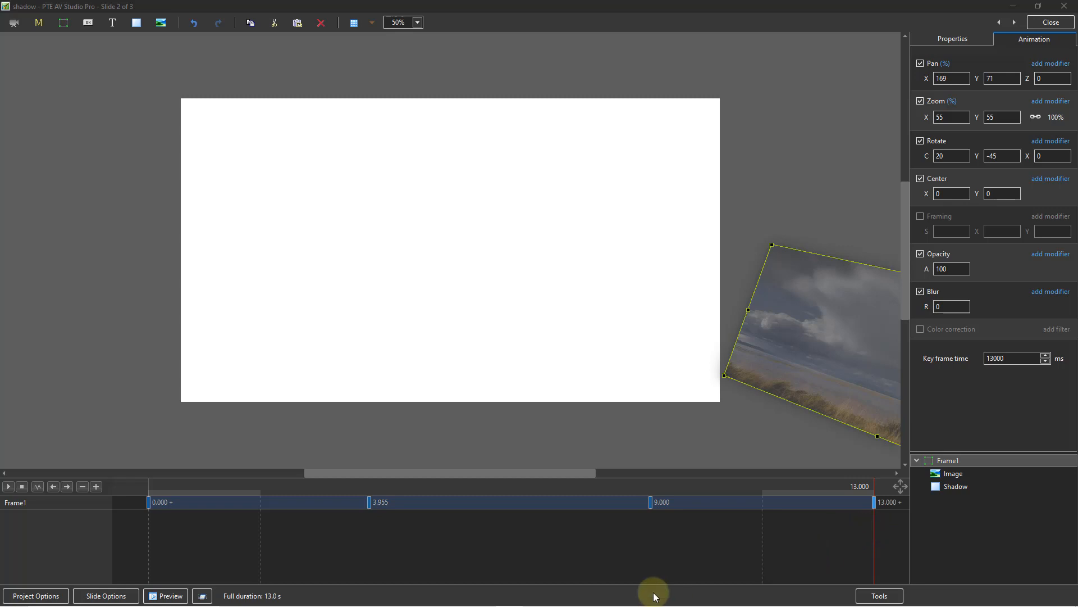
- Play Frame1's animation on slide 2 from its first keyframe through to the end
click(148, 506)
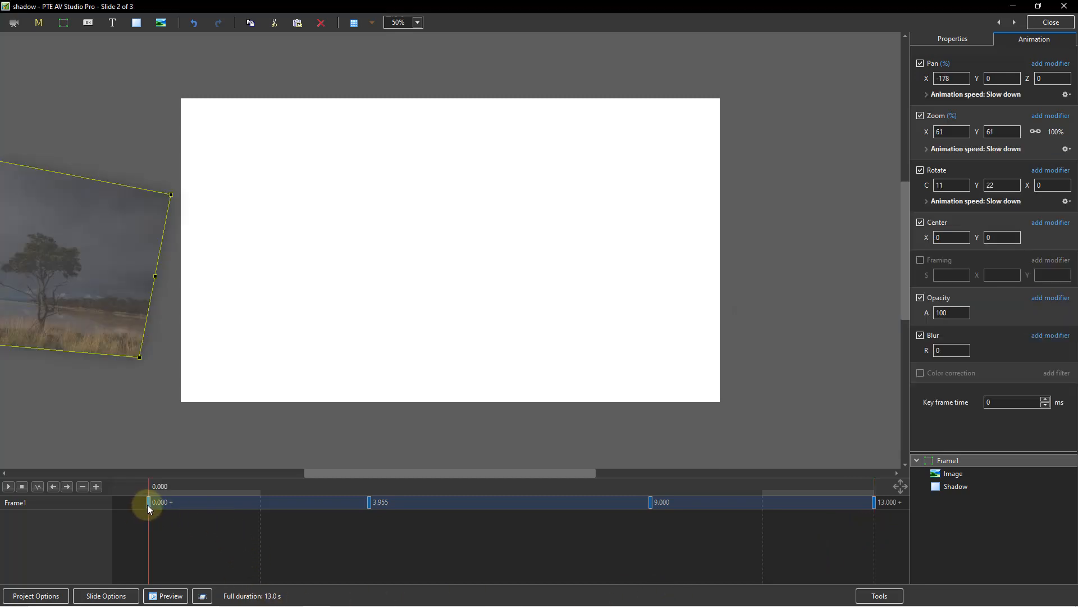
click(9, 486)
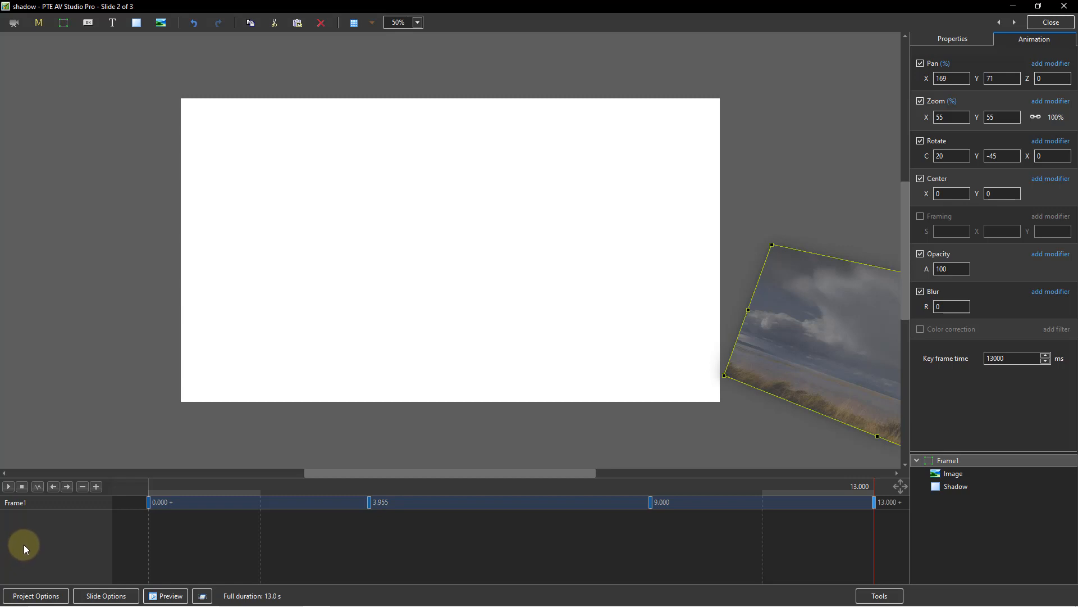
click(949, 520)
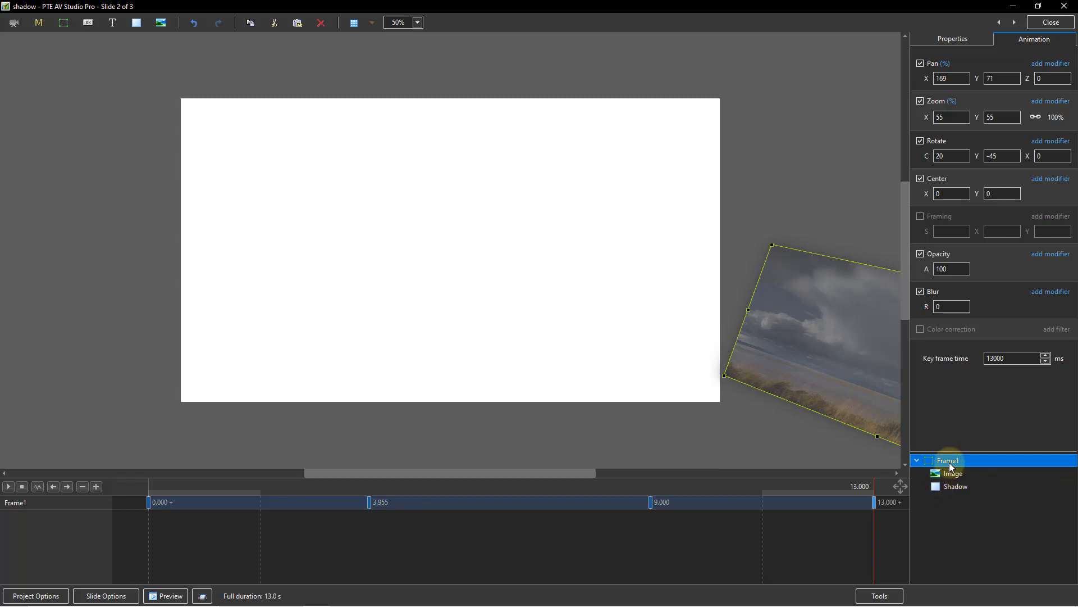
right_click(981, 459)
mouse_move(992, 470)
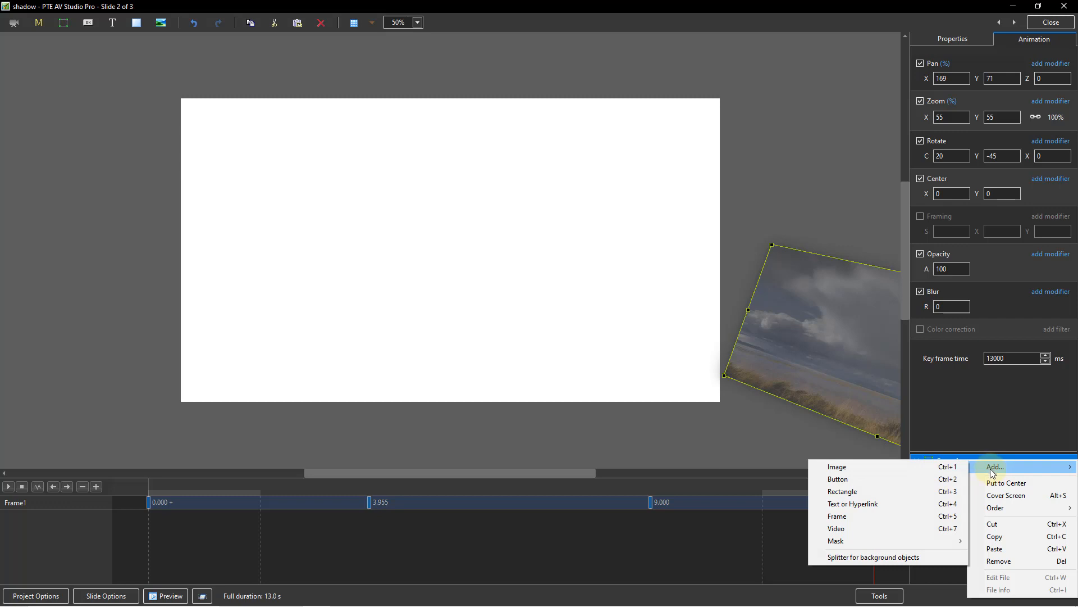
click(997, 434)
click(949, 464)
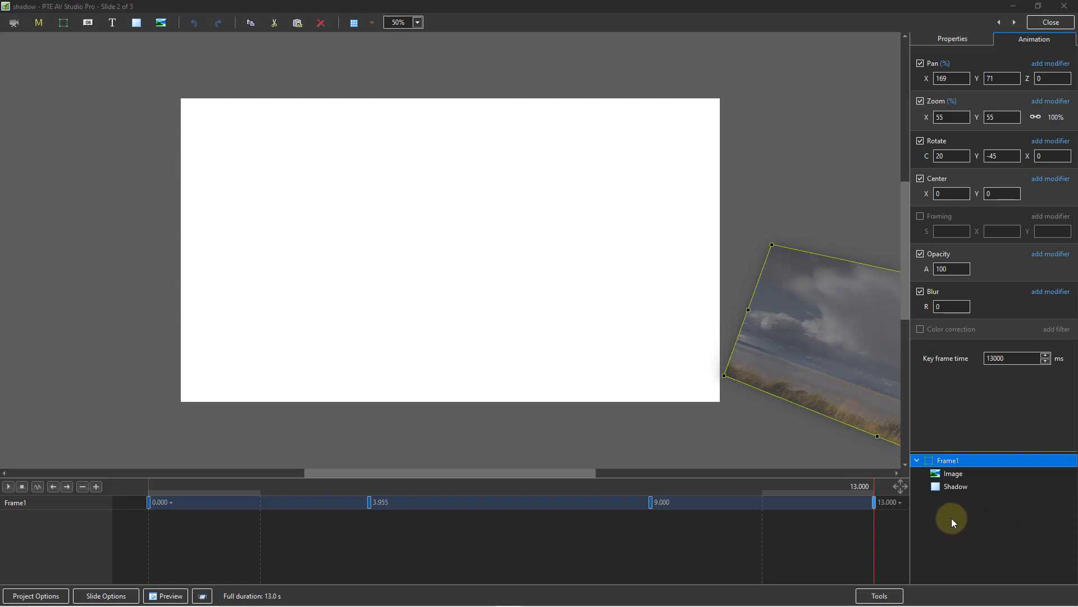
- View Frame1's animation at about 6.5 seconds, check the Image object's Main object setting, and return to the slide list
click(511, 500)
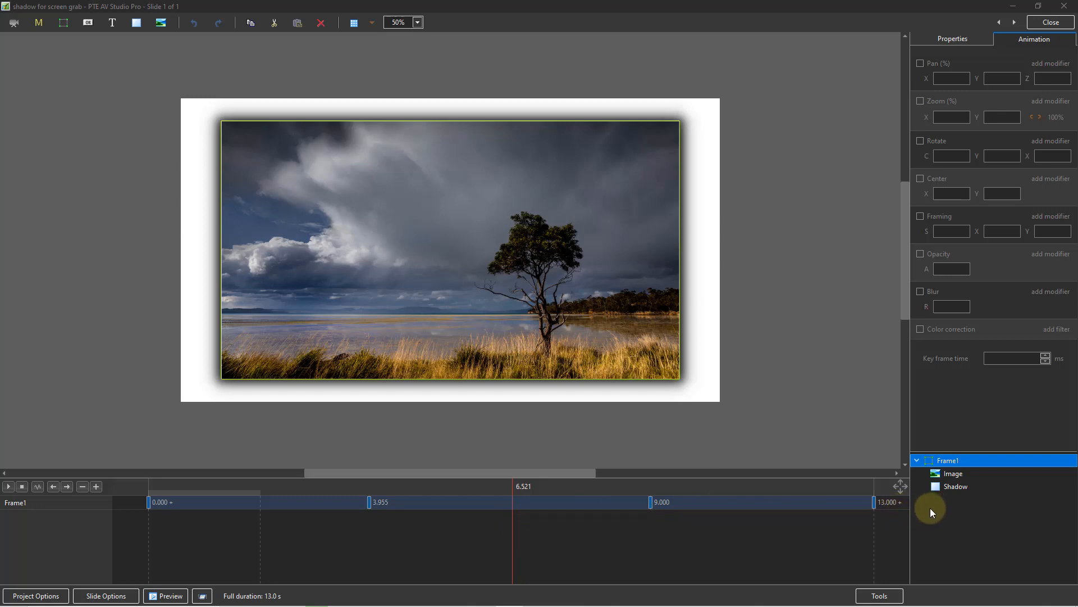
click(953, 475)
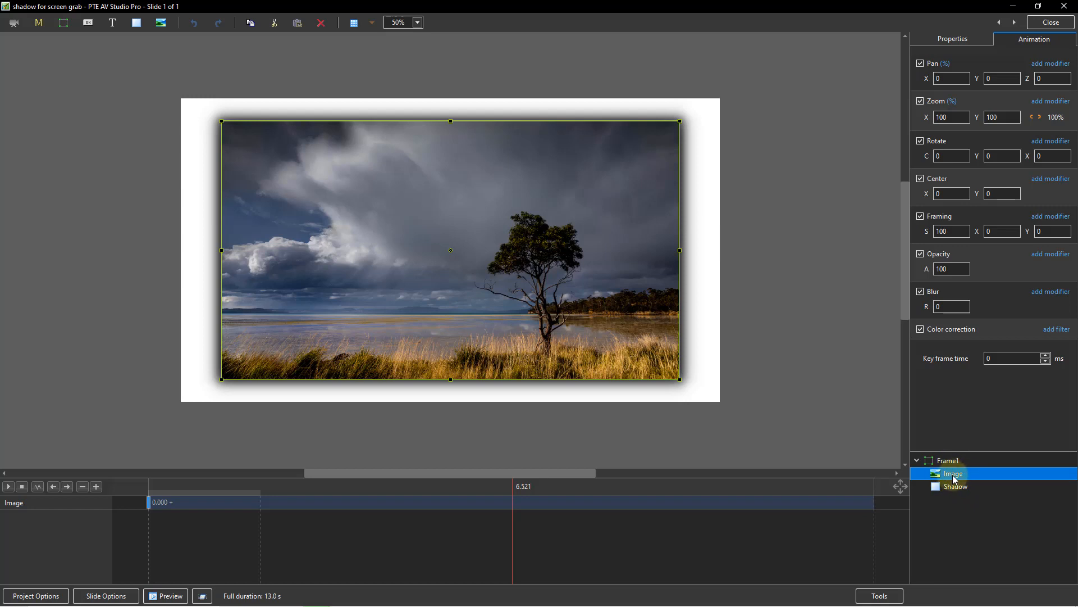
click(953, 40)
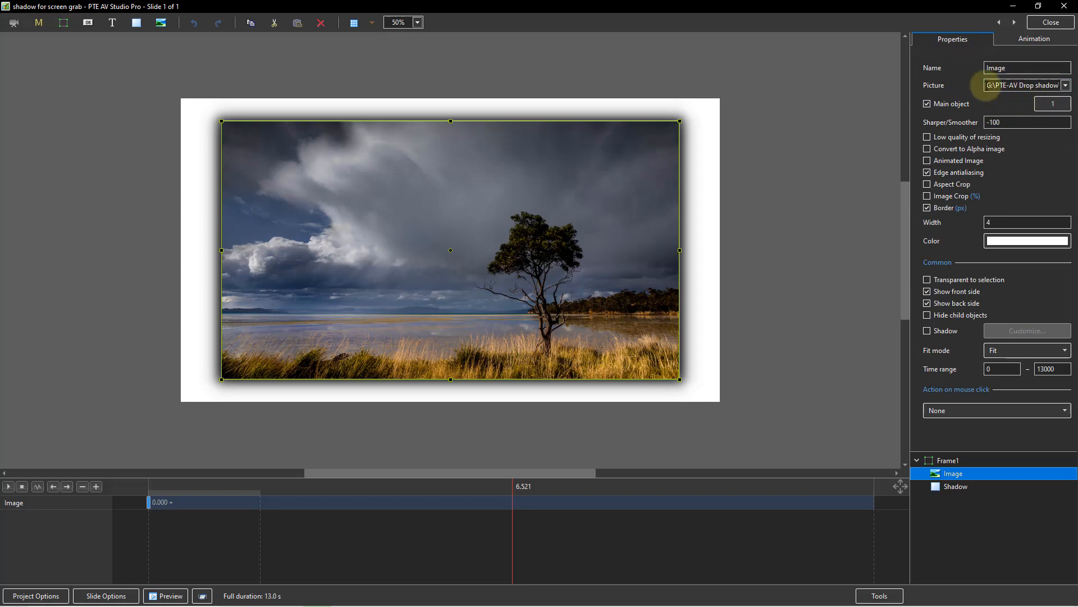
click(1050, 24)
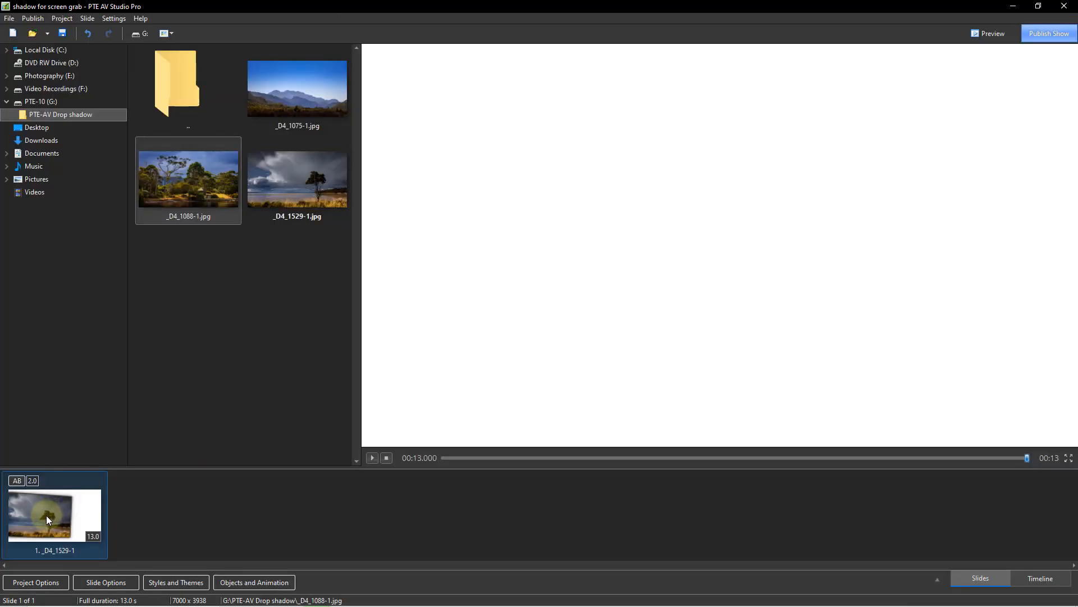
- Create a slide style named "Shadow block mount" from slide 1 in the User styles category, allowing any aspect ratio
click(163, 584)
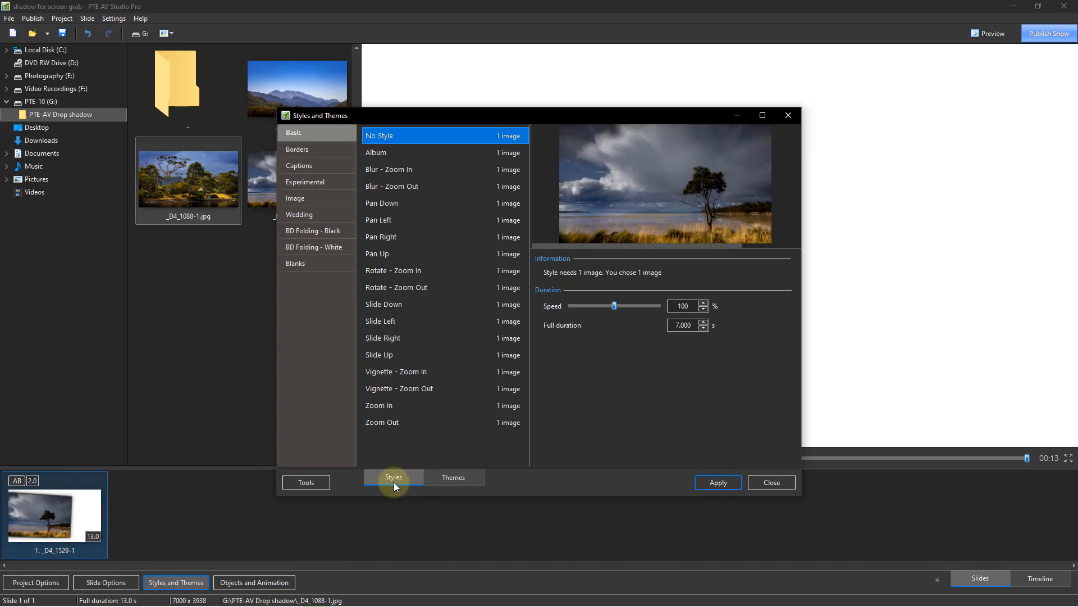
click(304, 482)
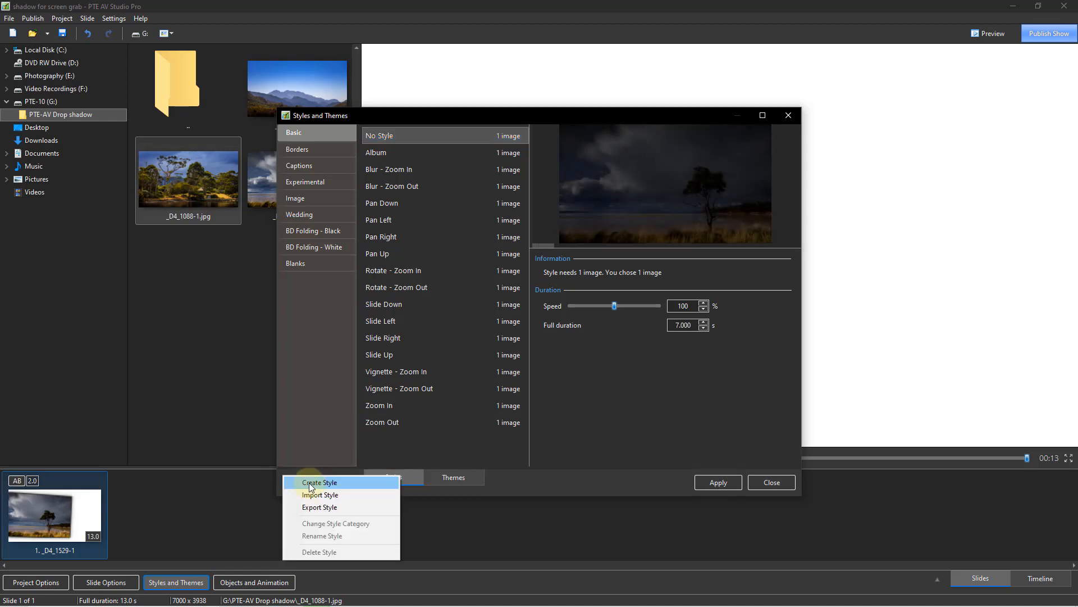
click(308, 483)
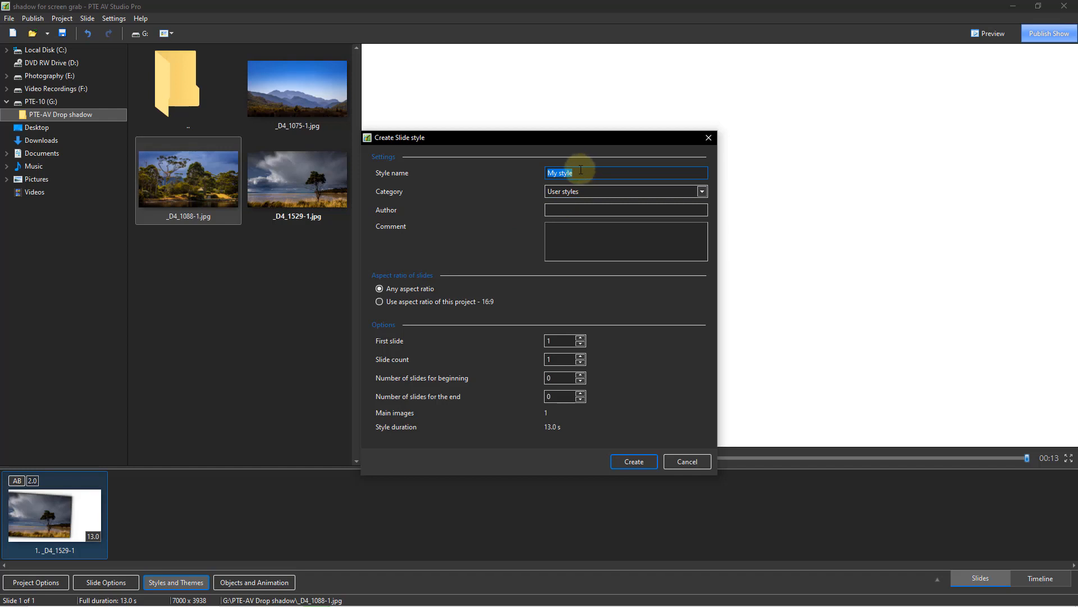
text(Shado)
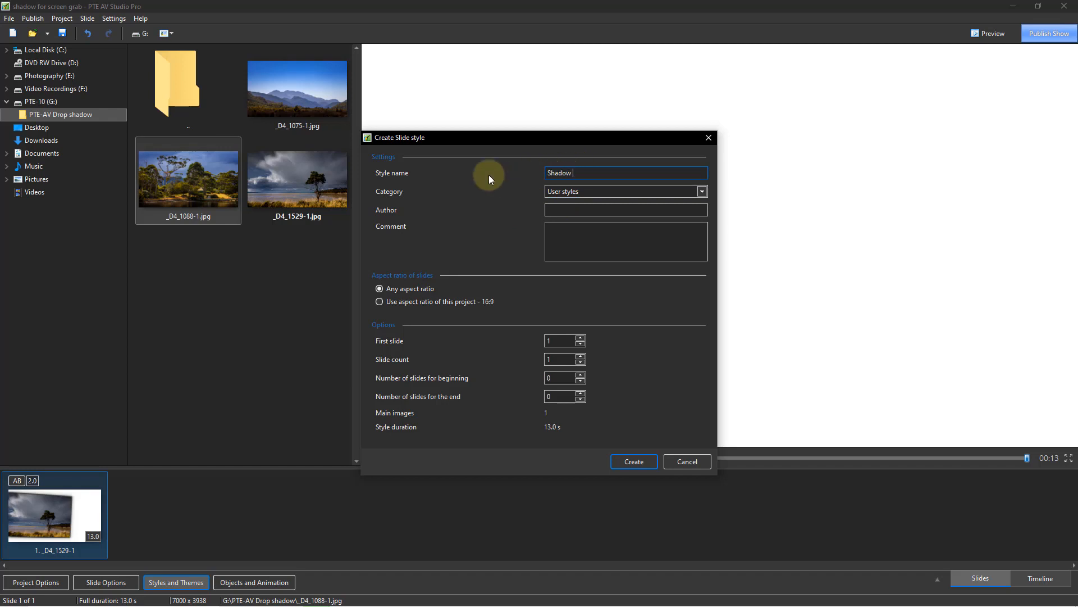
text(w block mount)
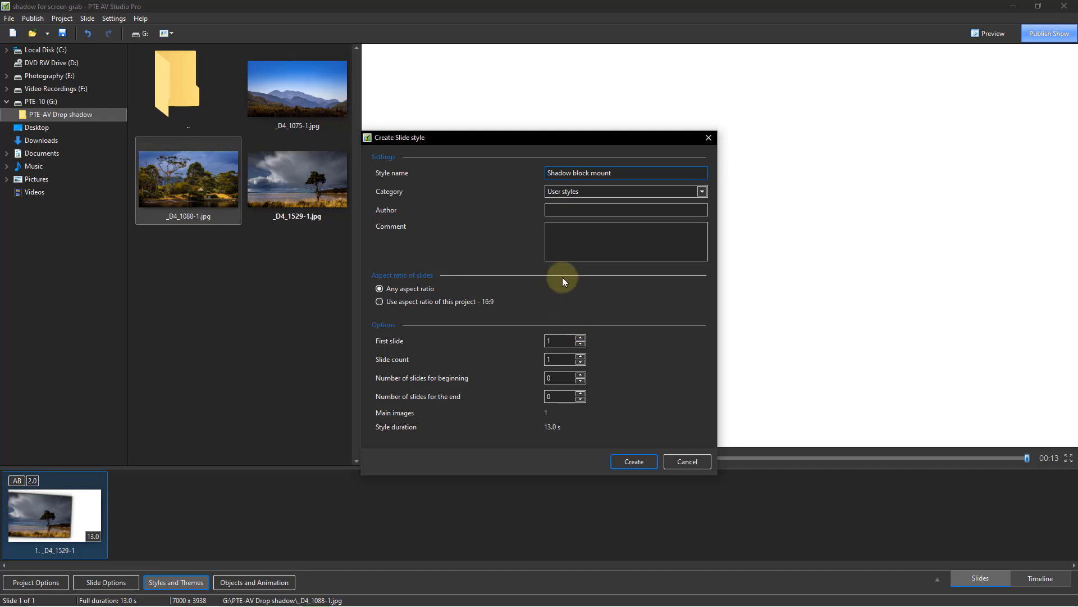
click(556, 209)
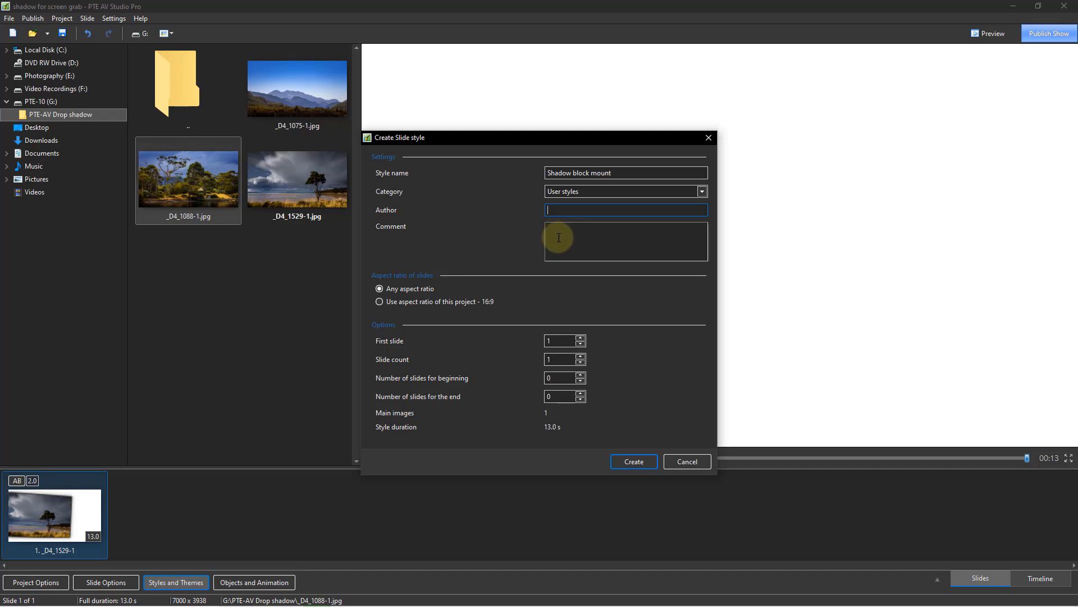
click(635, 461)
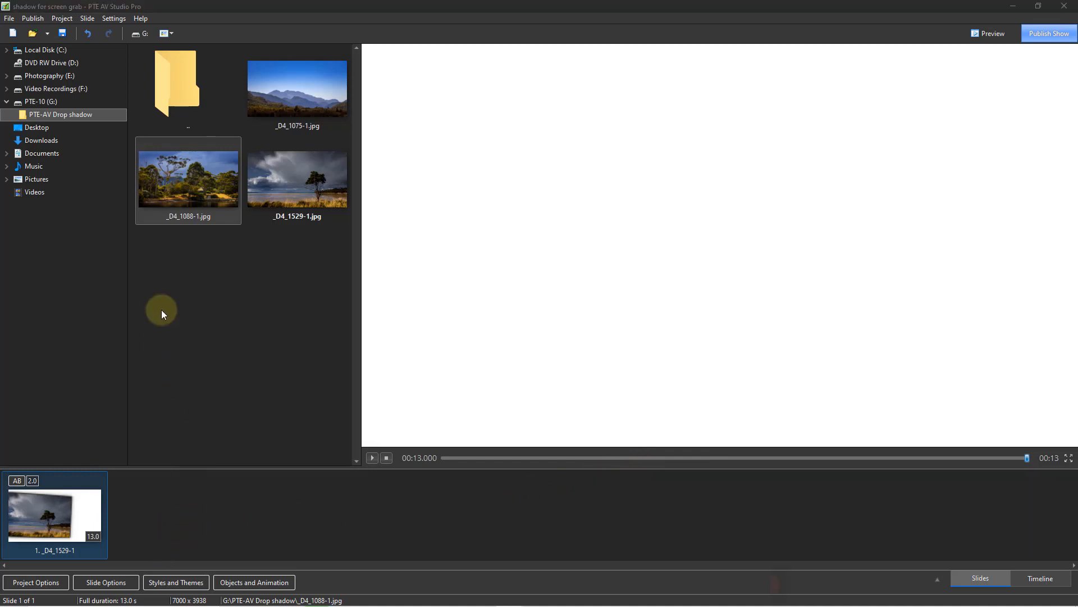
- Add _D4_1088-1.jpg and _D4_1075-1.jpg as slides 2 and 3, and apply the Shadow block mount user style to both
double_click(194, 178)
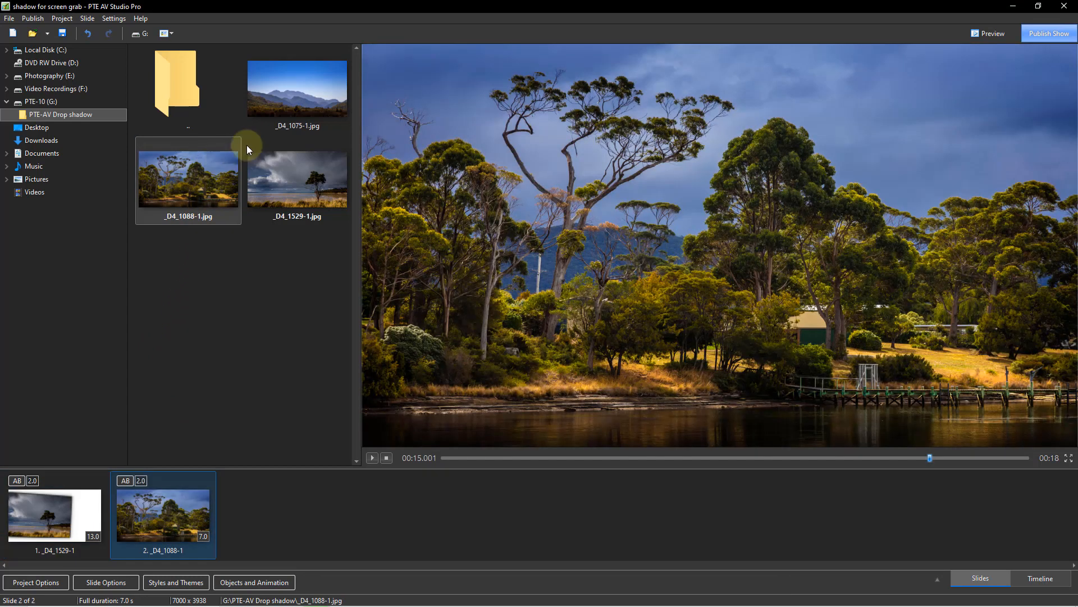
double_click(302, 84)
ctrl+click(162, 514)
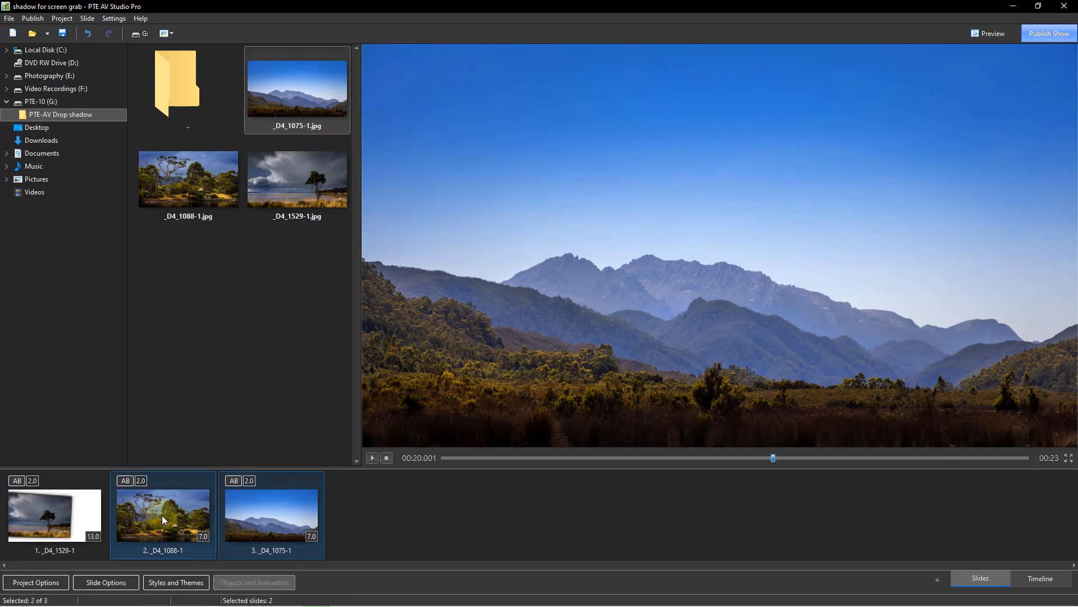
click(175, 585)
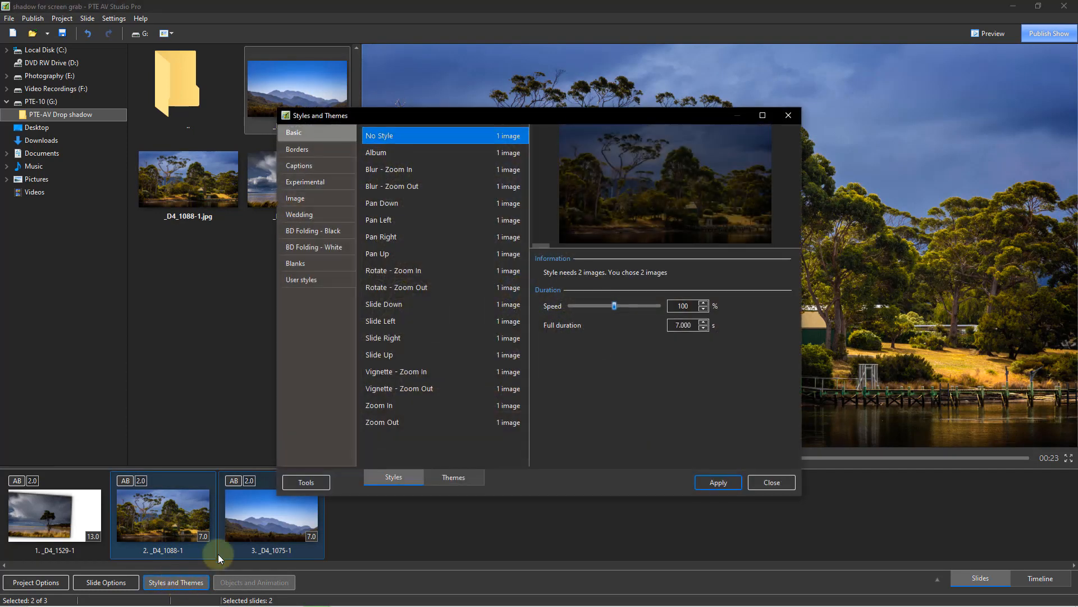
click(302, 280)
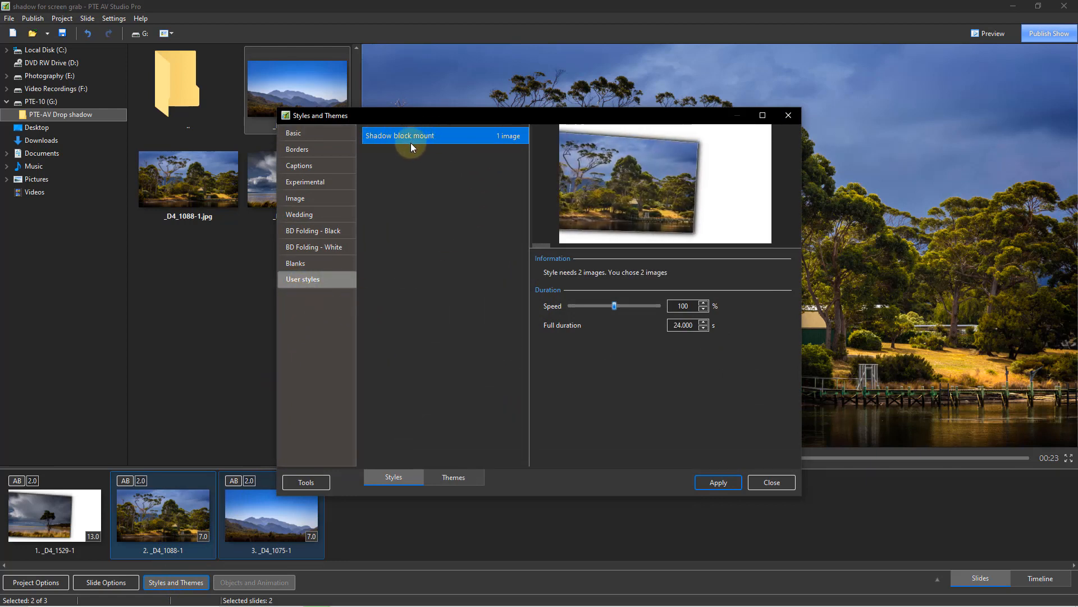
click(714, 484)
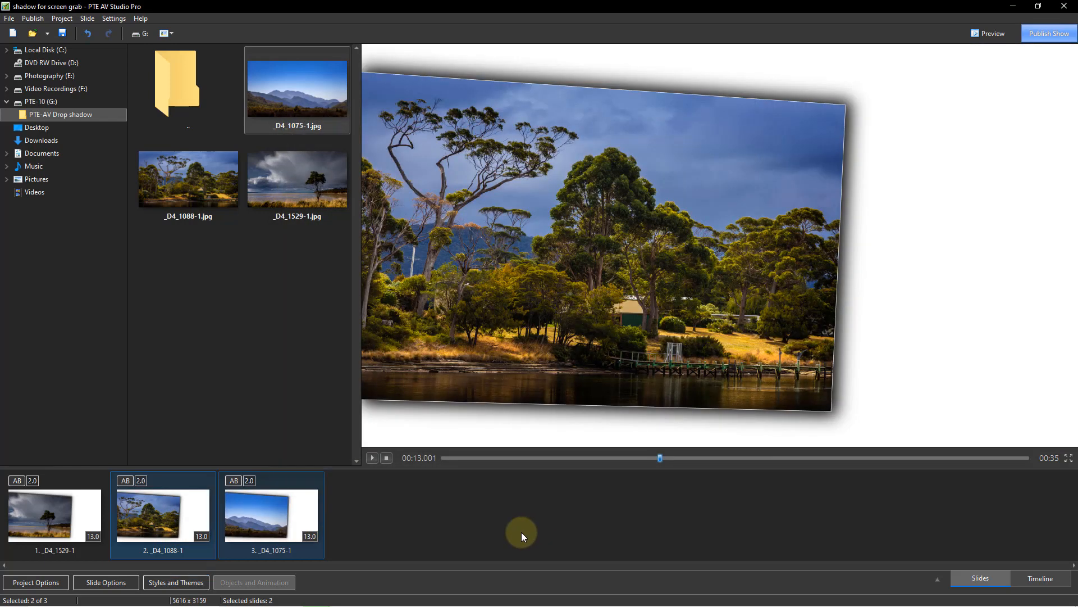